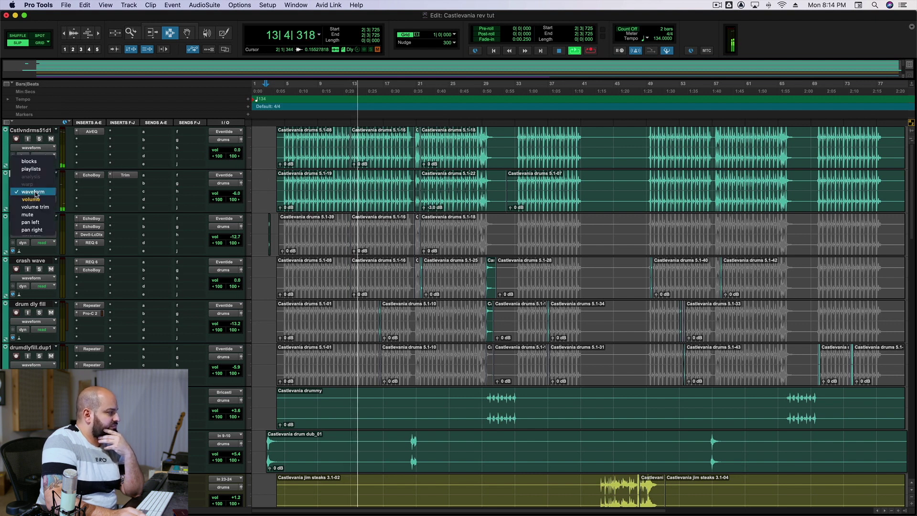
# - View the drum spring track's volume automation, return the track to waveform view, and stop playback
pyautogui.hotkey('ctrl', '-')
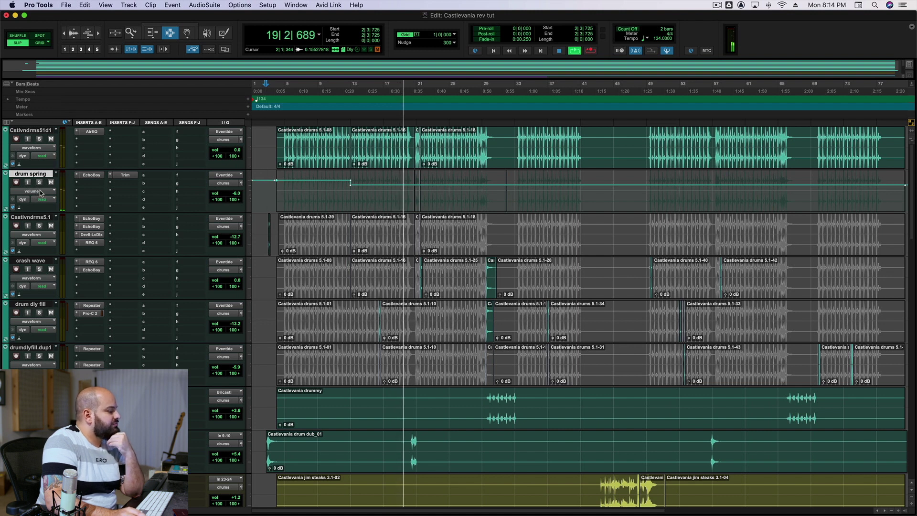
pyautogui.click(41, 191)
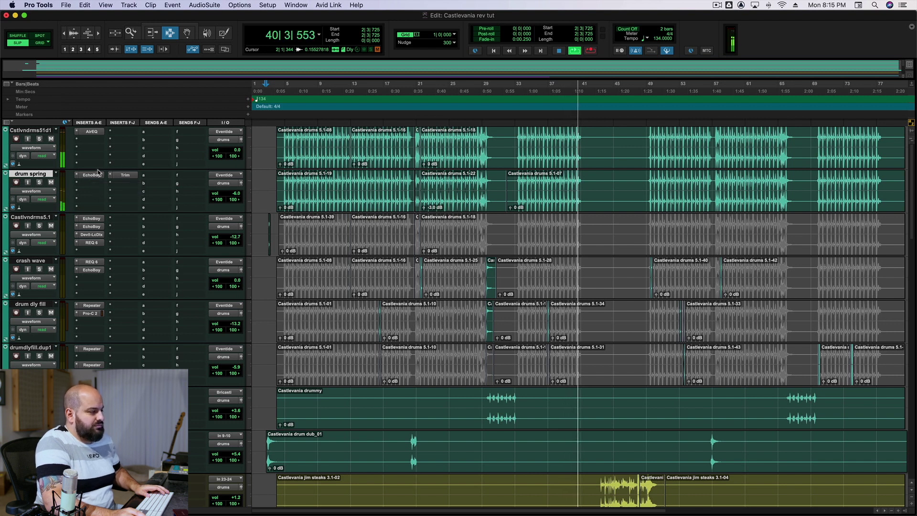
pyautogui.press('space')
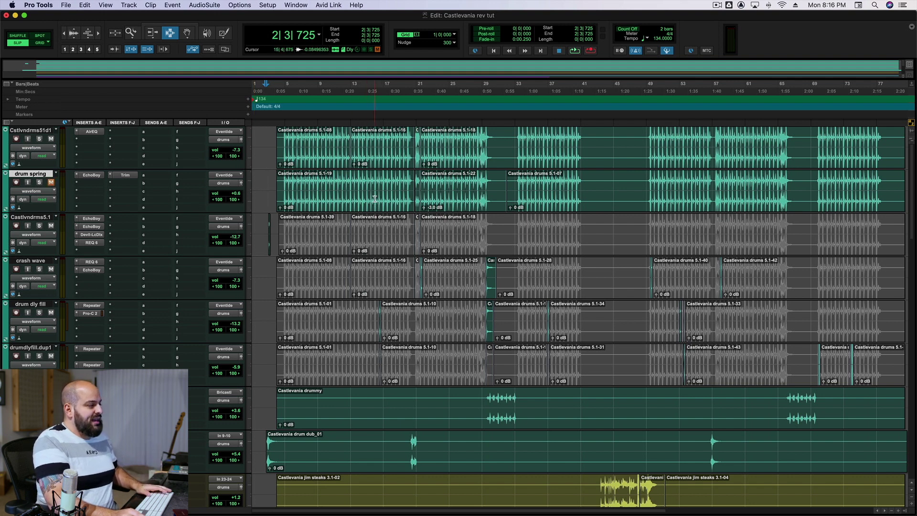
# - Bypass all the inserts on the CastlvnBs2.dp1 bass track, from EchoBoy through AirEQ
pyautogui.scroll(-10, 375, 199)
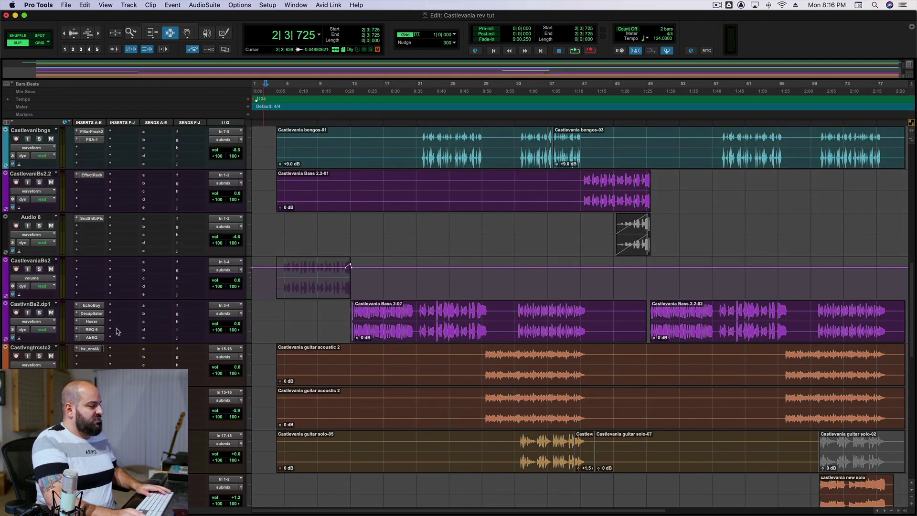
pyautogui.keyDown('alt'); pyautogui.keyDown('super'); pyautogui.click(92, 305); pyautogui.keyUp('super'); pyautogui.keyUp('alt')
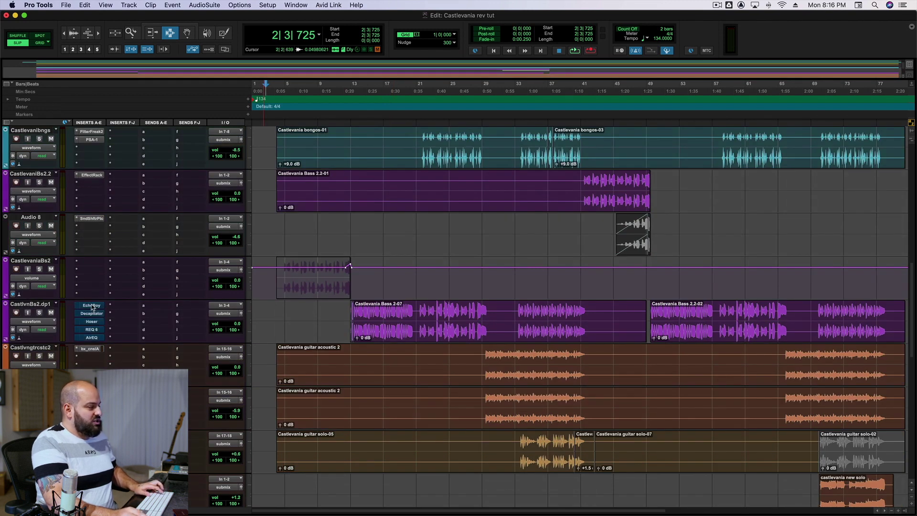
pyautogui.scroll(10, 325, 304)
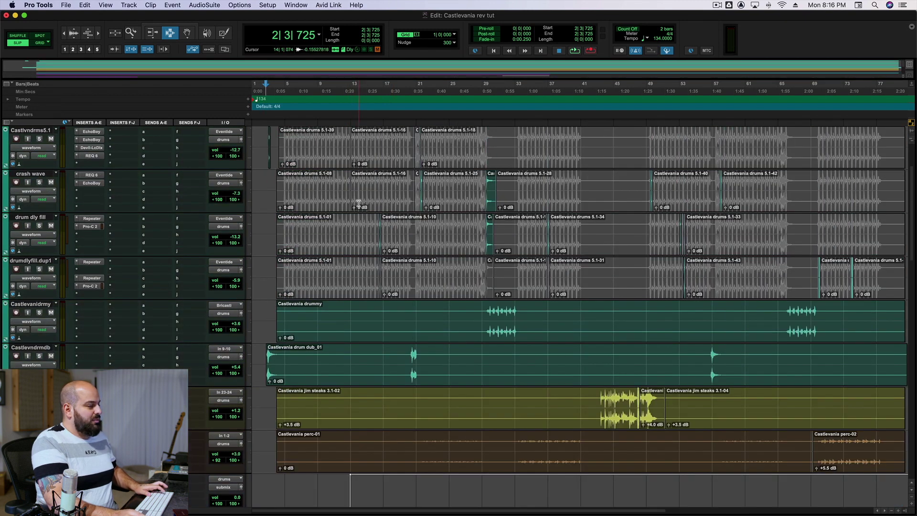
# - Place the playback start at 12|4|481 and audition the mix with the drum spring track muted
pyautogui.scroll(2, 358, 203)
pyautogui.click(349, 182)
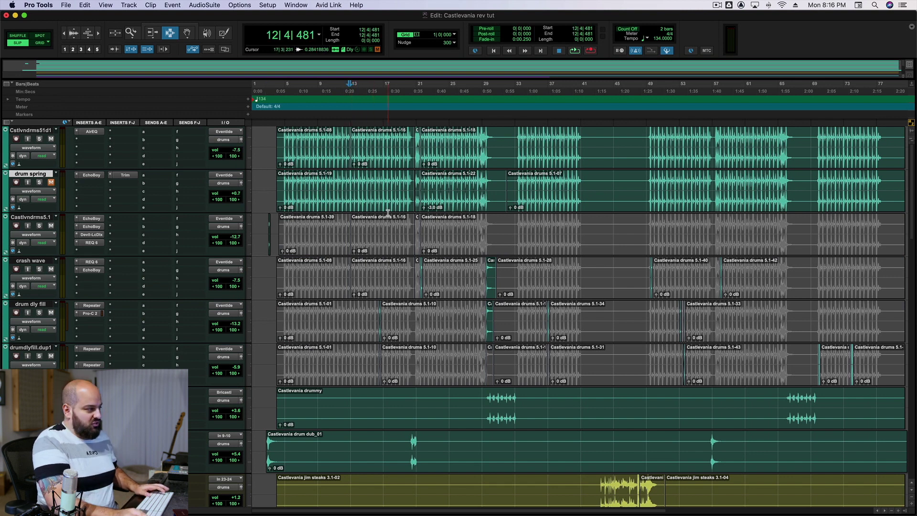
pyautogui.press('space')
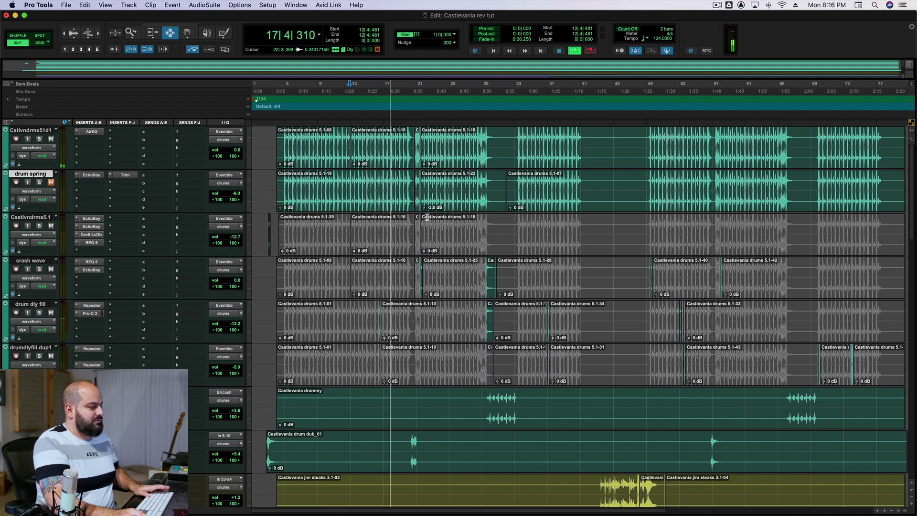
pyautogui.press('space')
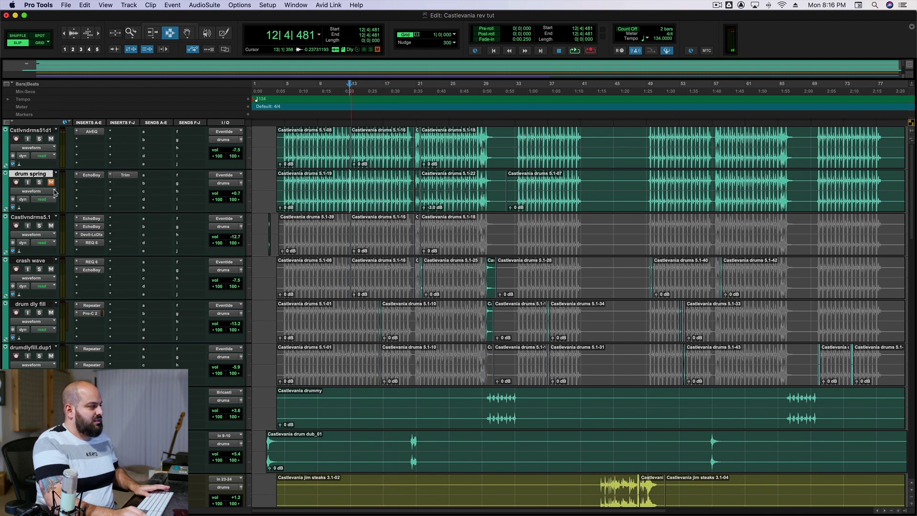
# - Unmute the drum spring track and audition the same passage from 12|4|481
pyautogui.scroll(-15, 134, 222)
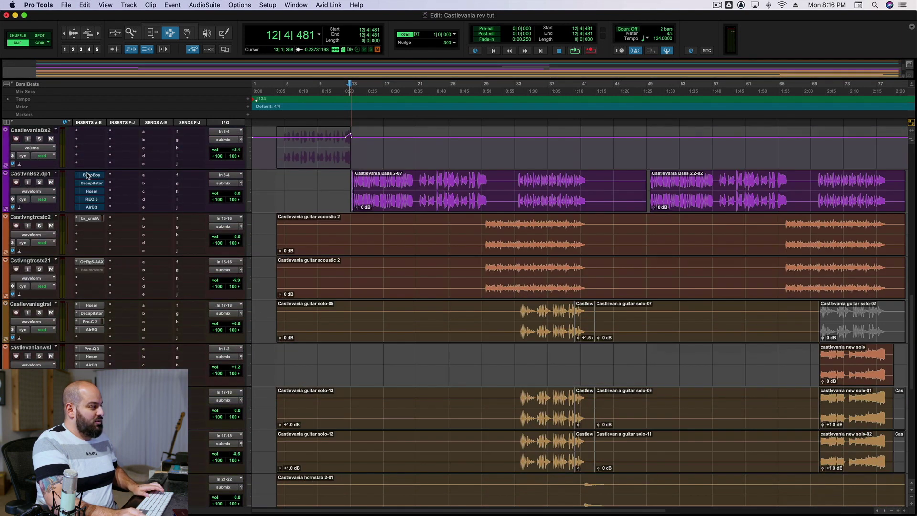
pyautogui.scroll(15, 260, 186)
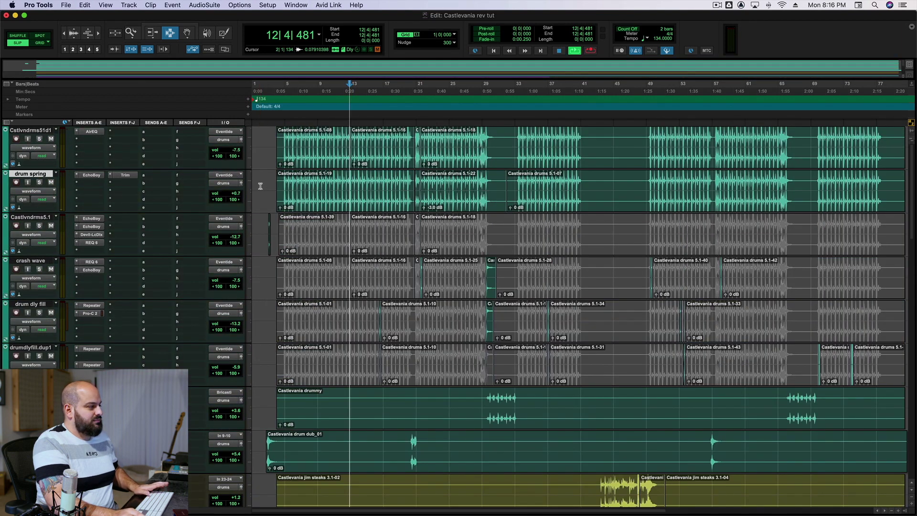
pyautogui.press('space')
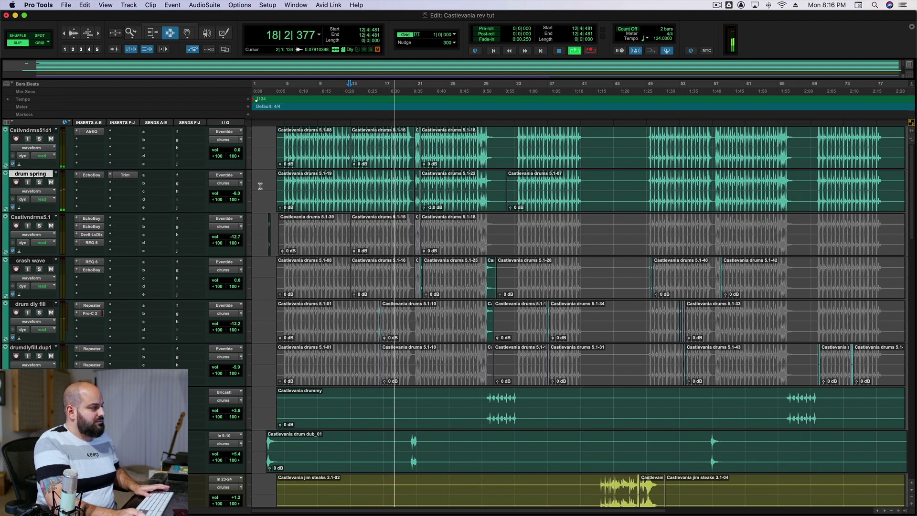
pyautogui.press('space')
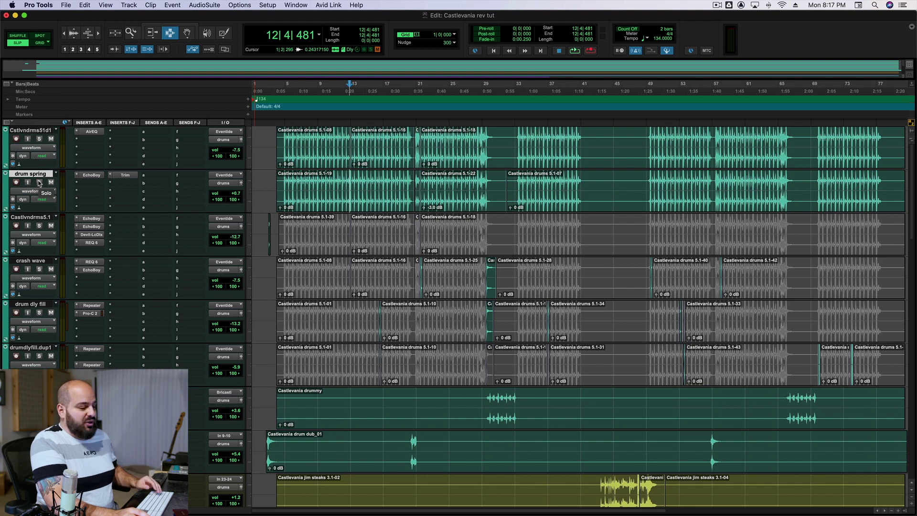
# - Solo the drum spring track, open its EchoBoy with the style editing controls shown, and audition the effect
pyautogui.click(90, 175)
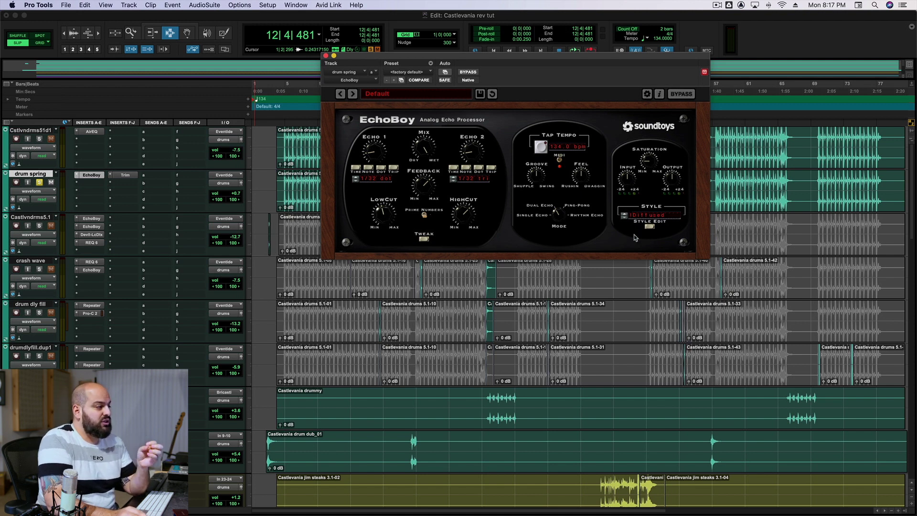
pyautogui.click(650, 227)
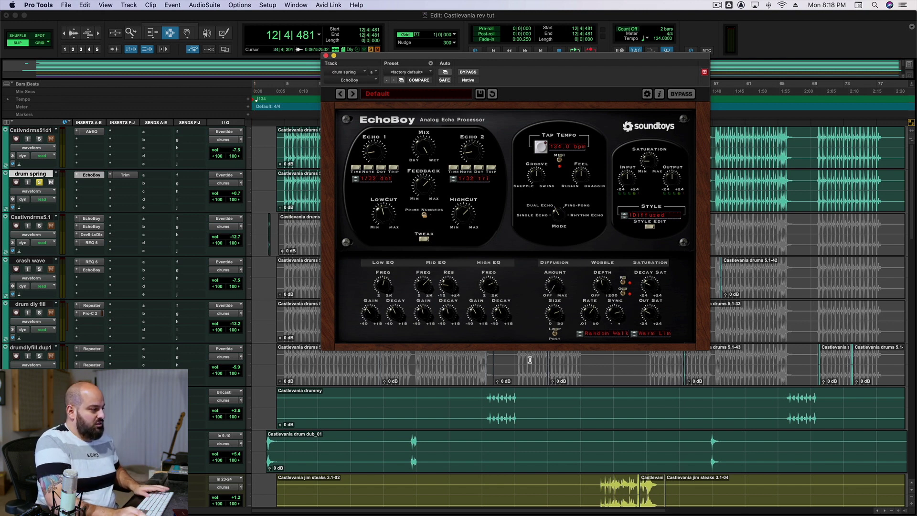
pyautogui.press('space')
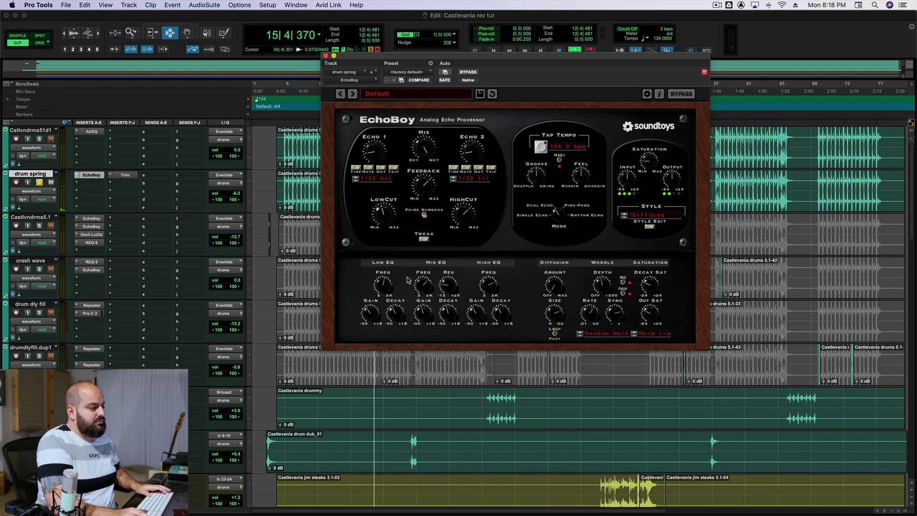
pyautogui.press('space')
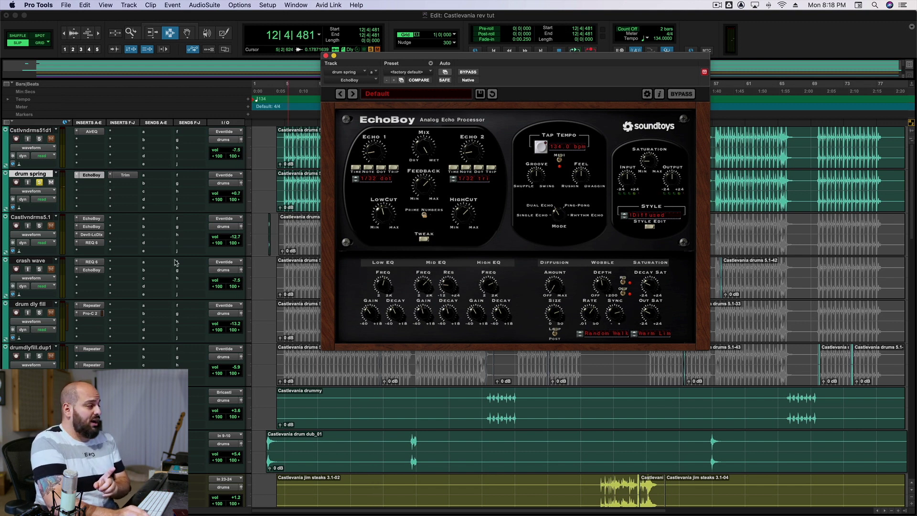
# - Solo the Cstlvndrms51d1 track alongside drum spring and audition the two together
pyautogui.click(39, 139)
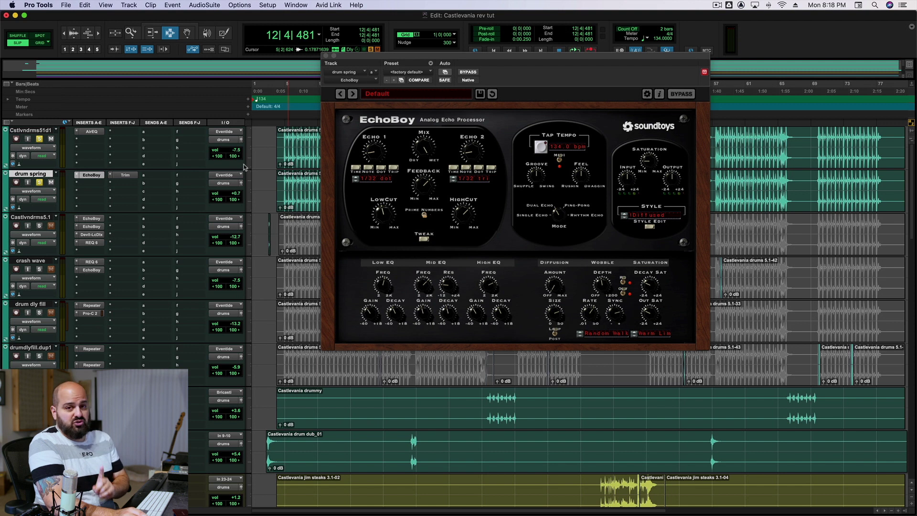
pyautogui.press('space')
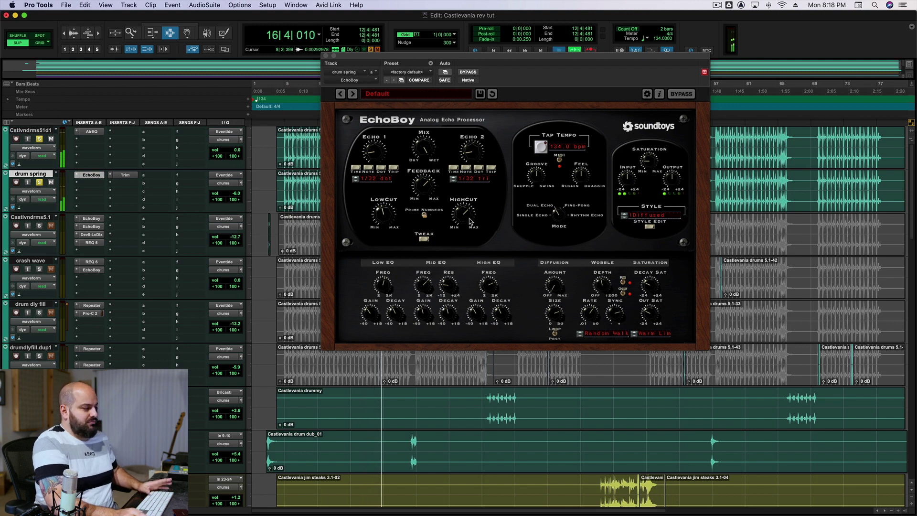
pyautogui.press('space')
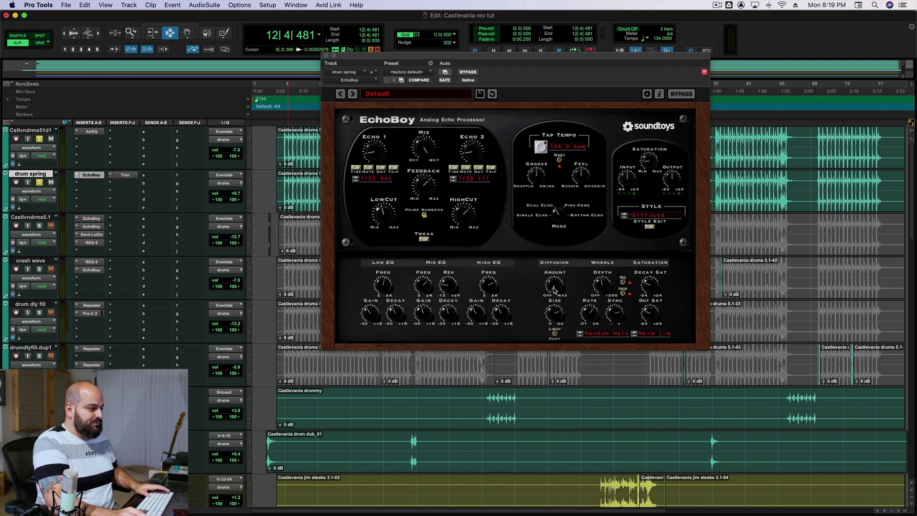
# - Try different Diffusion amounts in the drum spring EchoBoy, auditioning both soloed drum tracks
pyautogui.click(555, 288)
pyautogui.press('space')
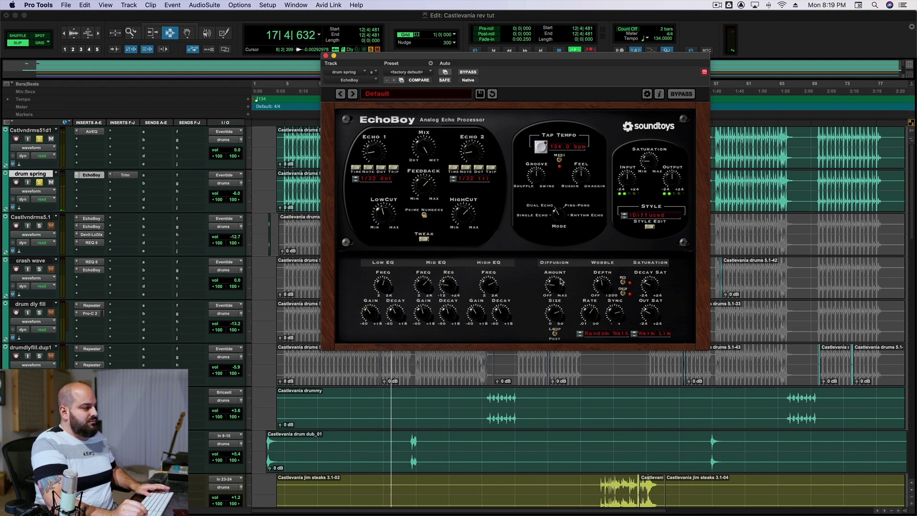
pyautogui.press('space')
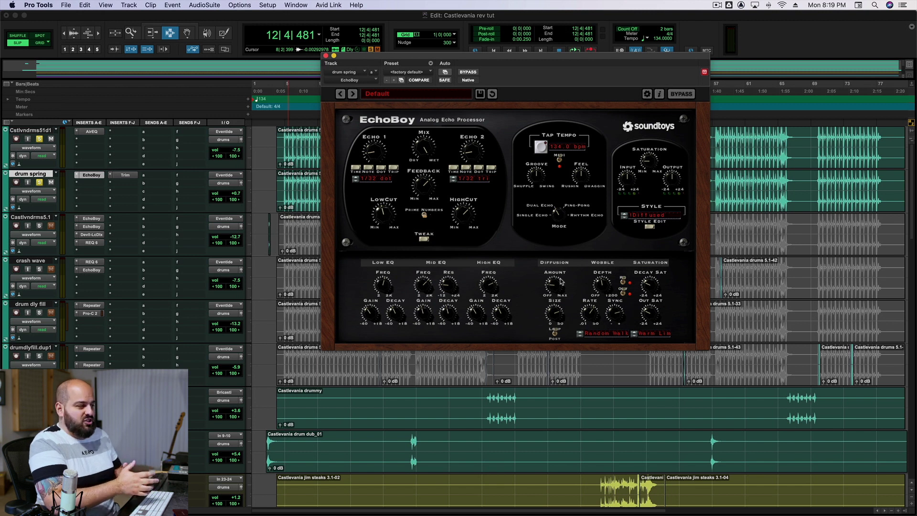
pyautogui.press('space')
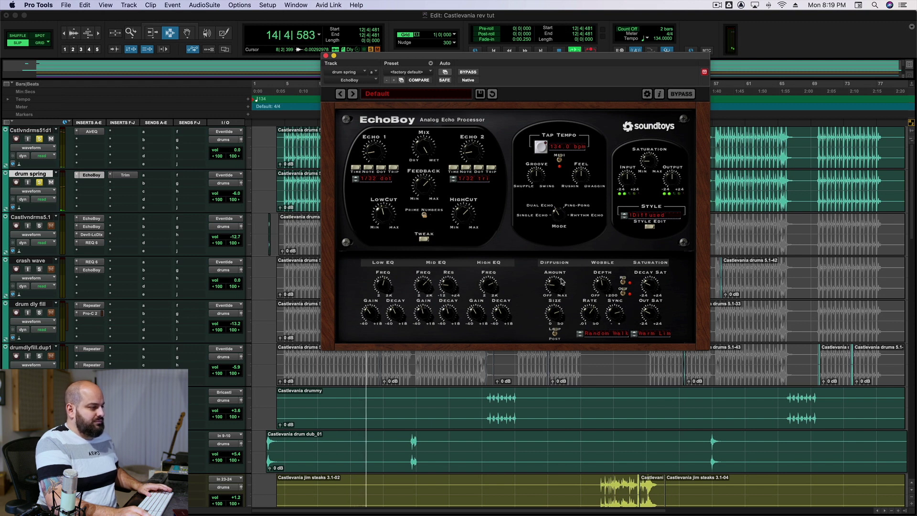
pyautogui.press('space')
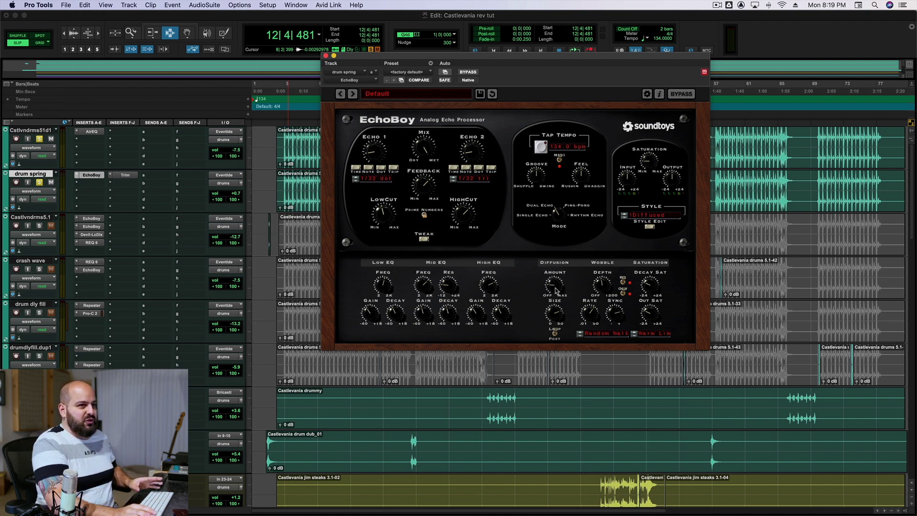
# - Set the drum spring EchoBoy's Diffusion amount to 0.55 during playback, then stop and close the plug-in window
pyautogui.press('space')
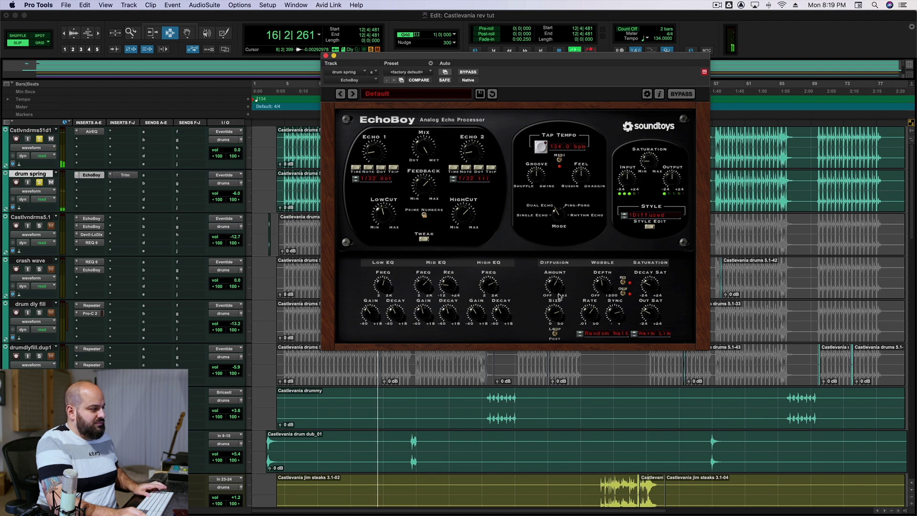
pyautogui.moveTo(559, 295)
pyautogui.moveTo(559, 295); pyautogui.dragTo(560, 290)
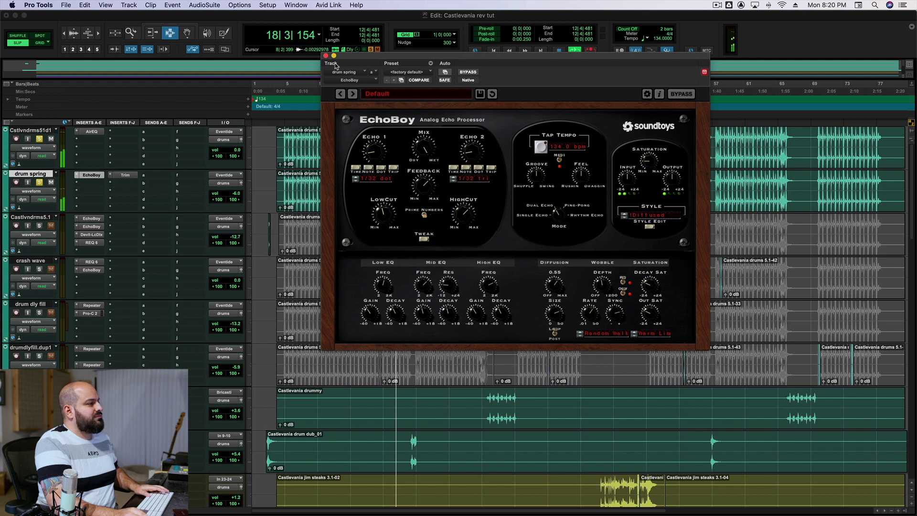
pyautogui.press('space')
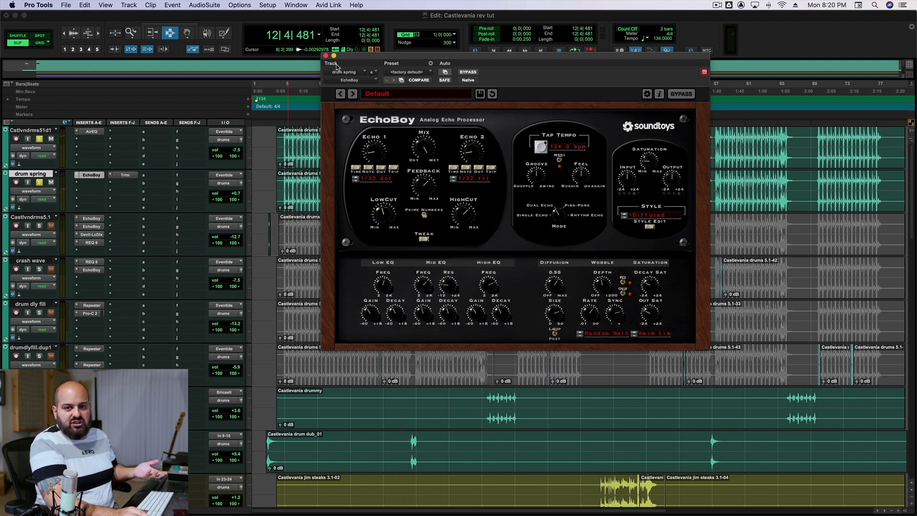
pyautogui.click(326, 56)
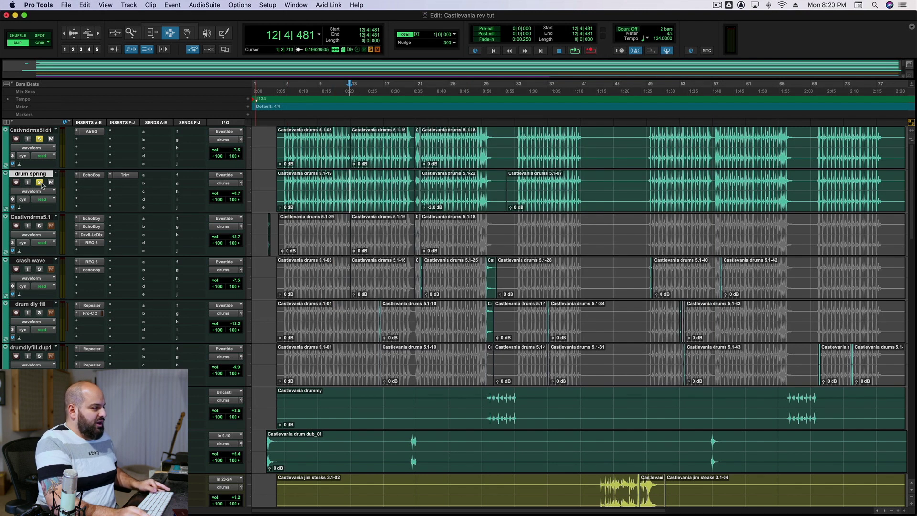
# - Unsolo both drum tracks and play the crash wave track soloed from 21|2|264
pyautogui.scroll(-6, 399, 245)
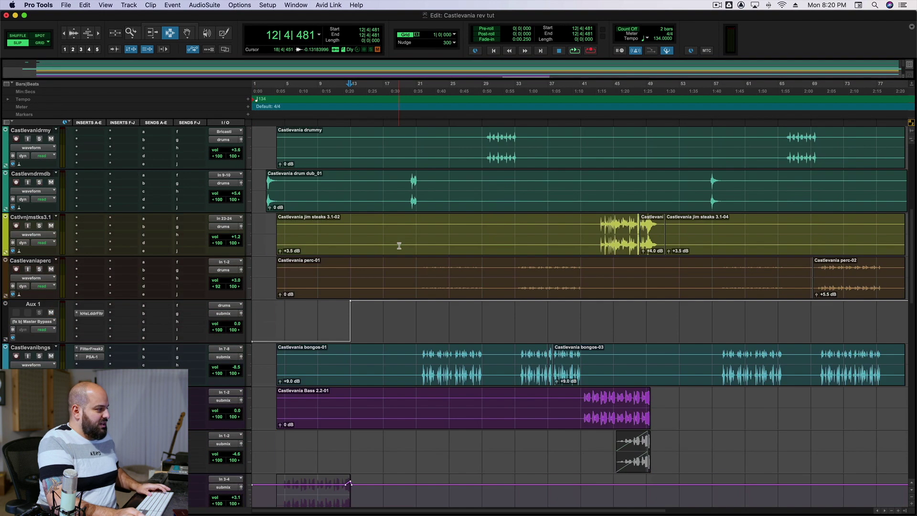
pyautogui.scroll(6, 399, 245)
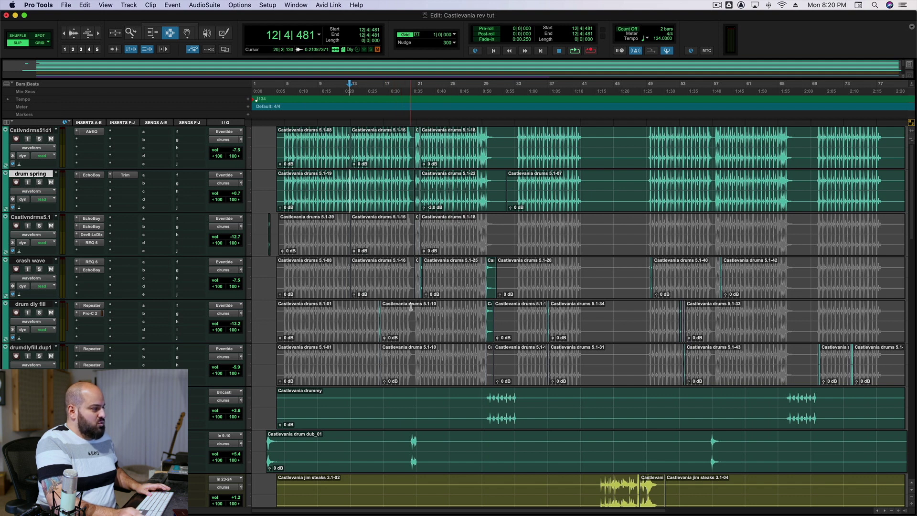
pyautogui.click(419, 278)
pyautogui.click(39, 269)
pyautogui.press('space')
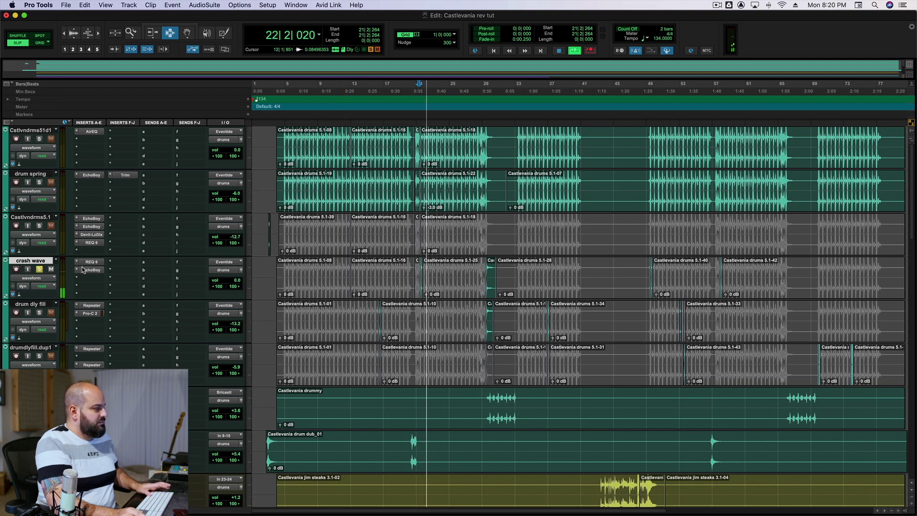
# - Open the crash wave track's EchoBoy, stop playback, and bypass both its EchoBoy and REQ 6 inserts
pyautogui.click(84, 270)
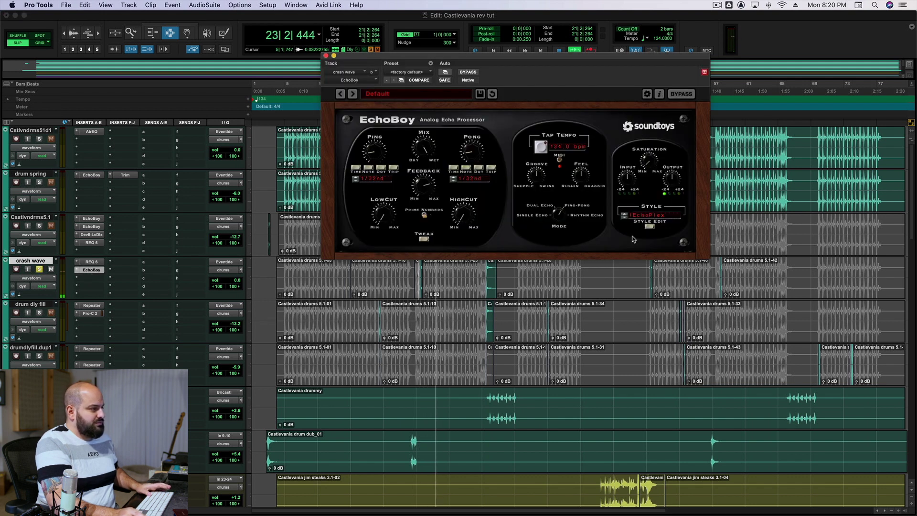
pyautogui.press('space')
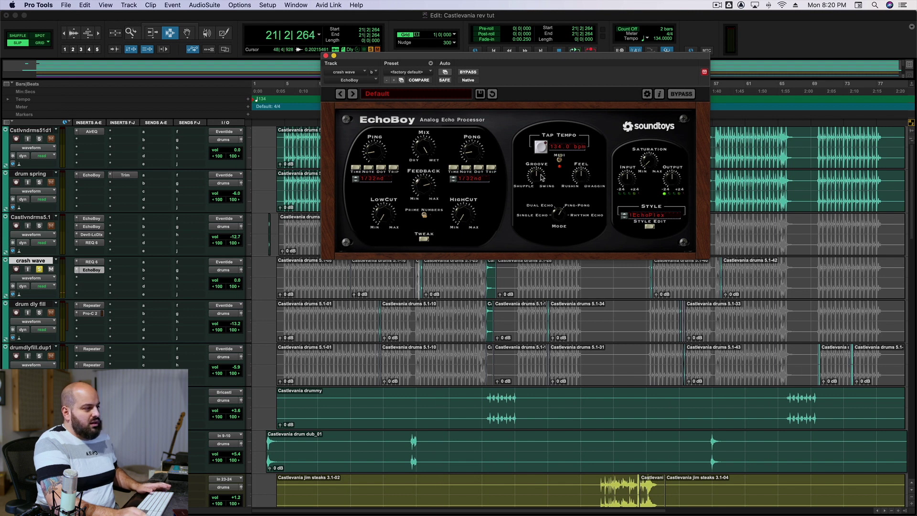
pyautogui.click(469, 72)
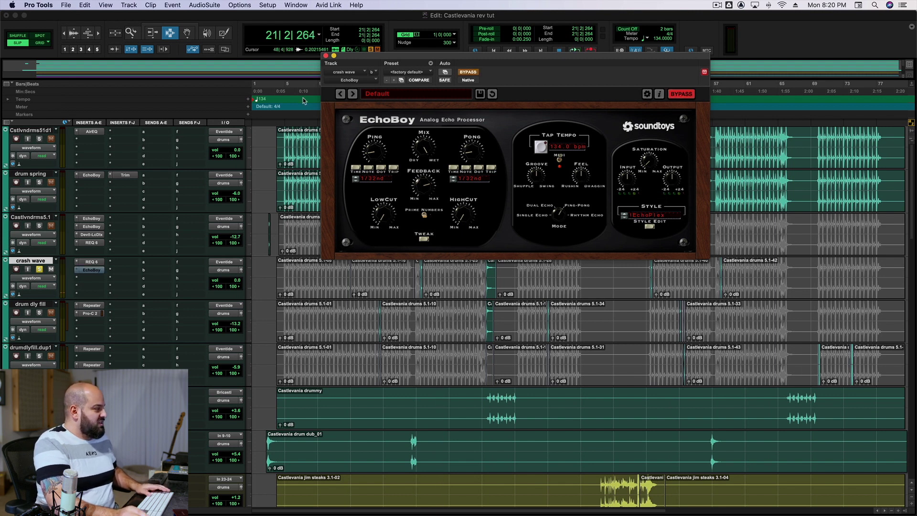
pyautogui.keyDown('super'); pyautogui.click(92, 263); pyautogui.keyUp('super')
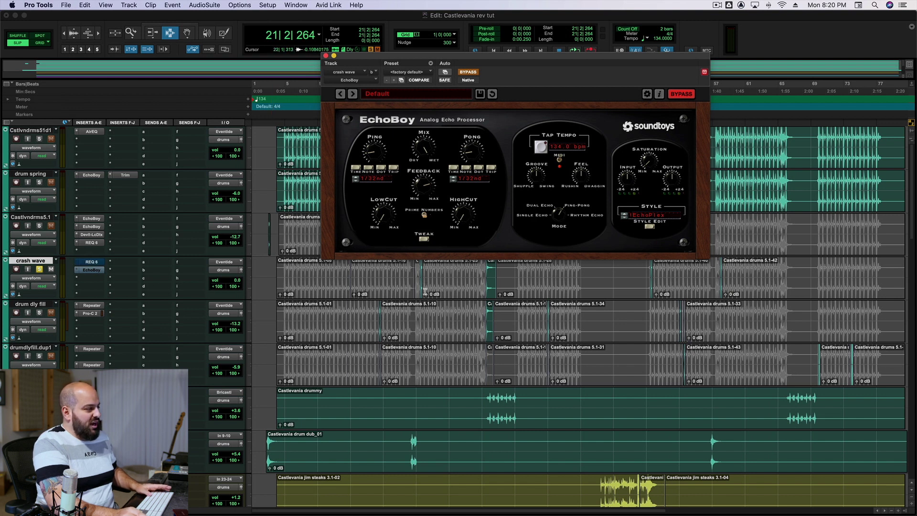
# - Audition the crash wave track with both inserts bypassed, and again with its REQ 6 re-enabled
pyautogui.press('space')
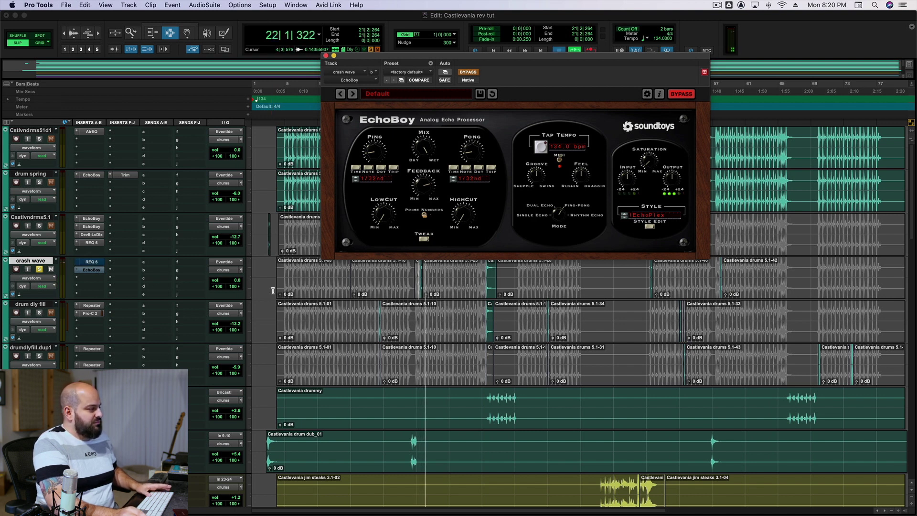
pyautogui.press('space')
pyautogui.click(91, 264)
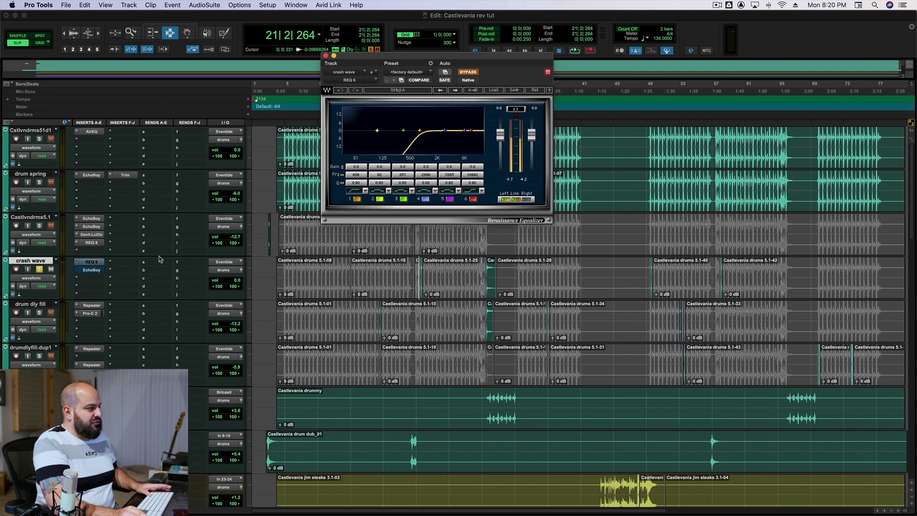
pyautogui.click(468, 72)
pyautogui.press('space')
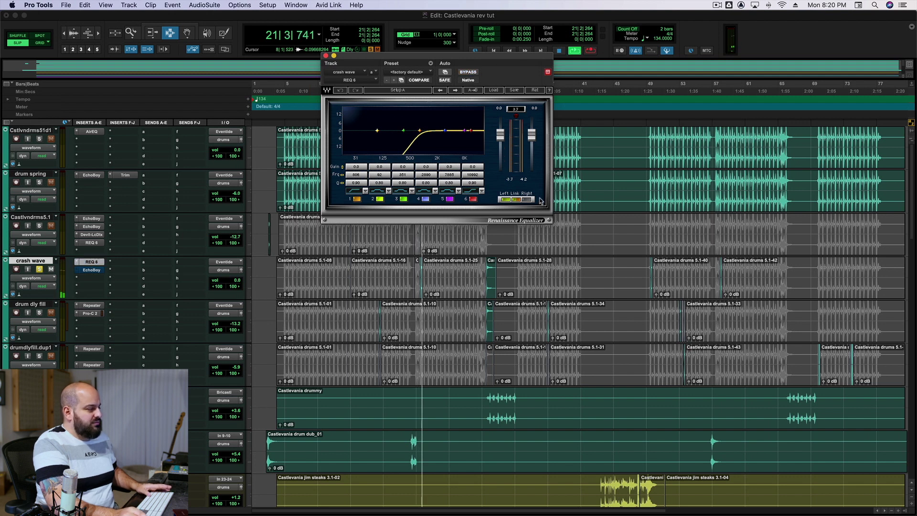
pyautogui.press('space')
# - Re-enable the crash wave track's EchoBoy, audition it with the Style Edit section shown, and unsolo the track
pyautogui.click(91, 270)
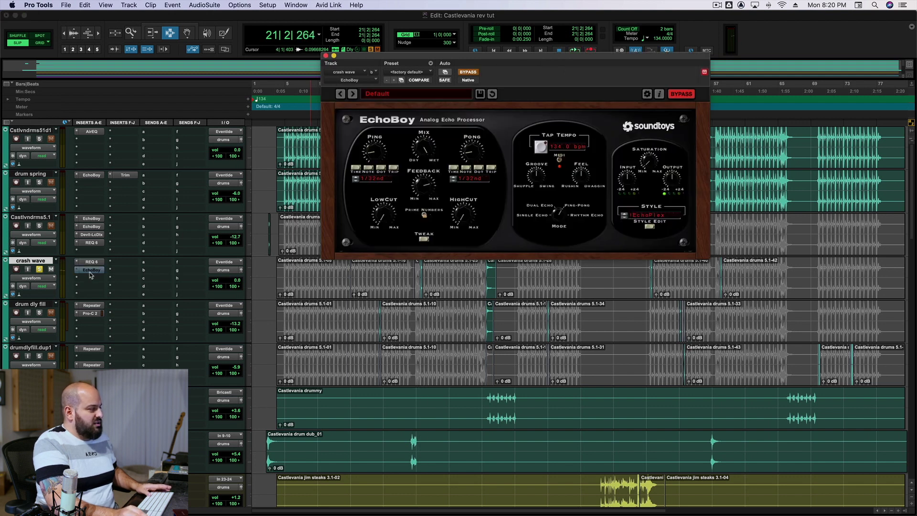
pyautogui.click(470, 72)
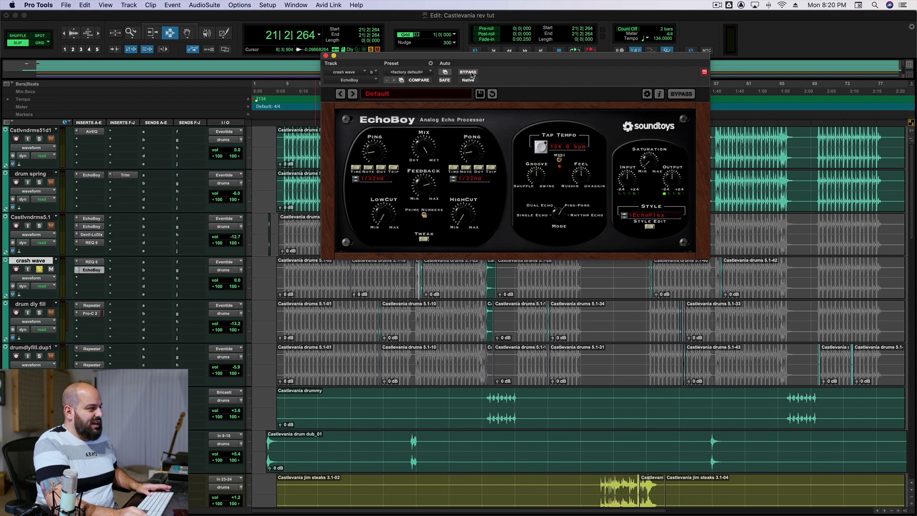
pyautogui.click(650, 227)
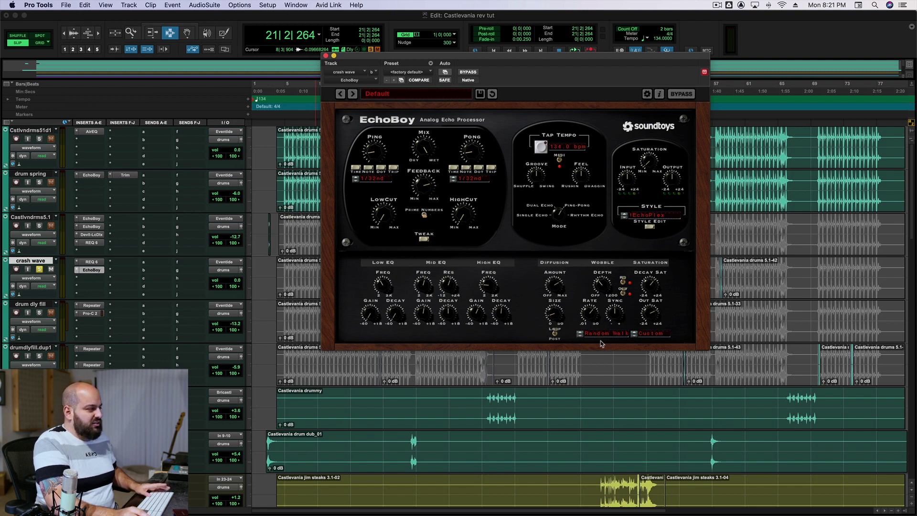
pyautogui.press('space')
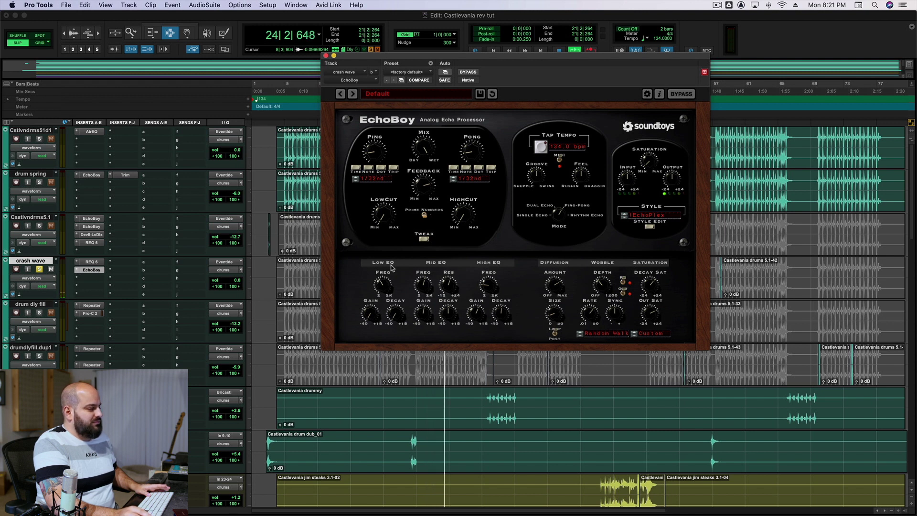
pyautogui.press('space')
pyautogui.click(40, 270)
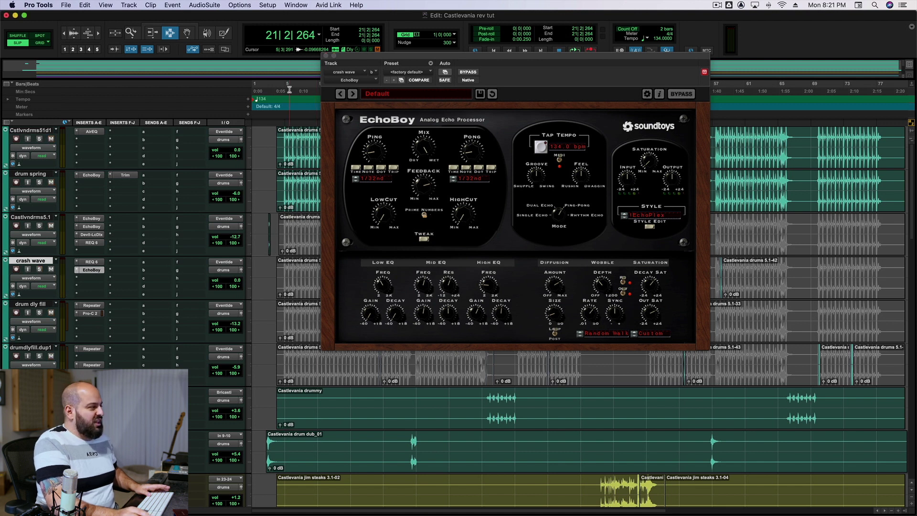
pyautogui.click(326, 56)
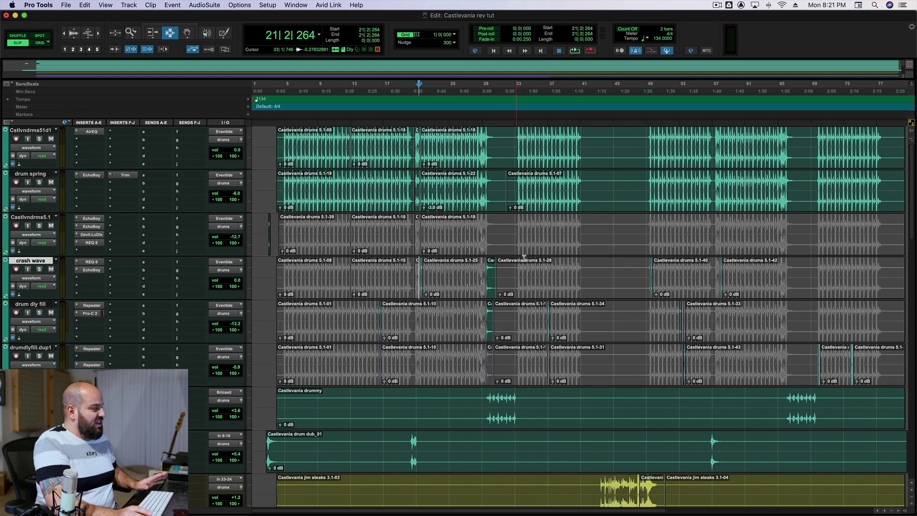
# - Place the playback cursor at 13|1|149 and solo the CastlvnBs2.dp1 bass track with all its inserts bypassed
pyautogui.scroll(-10, 466, 281)
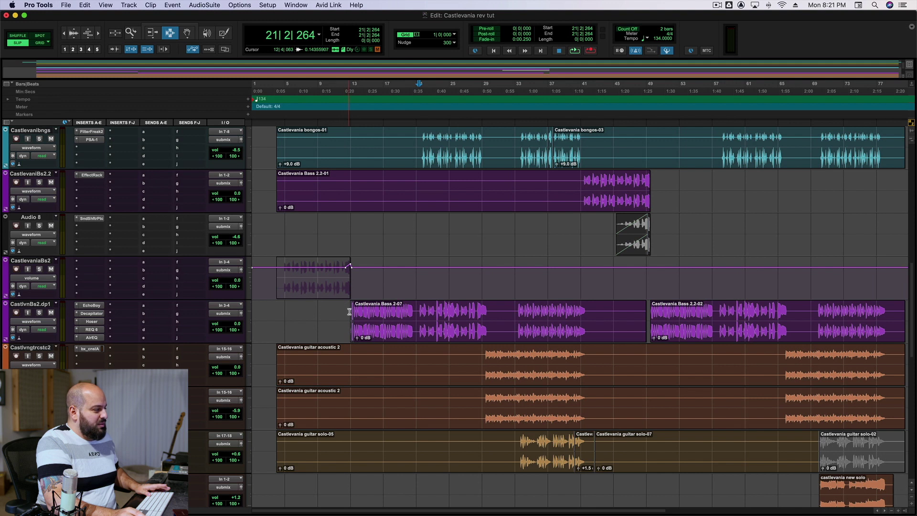
pyautogui.click(351, 312)
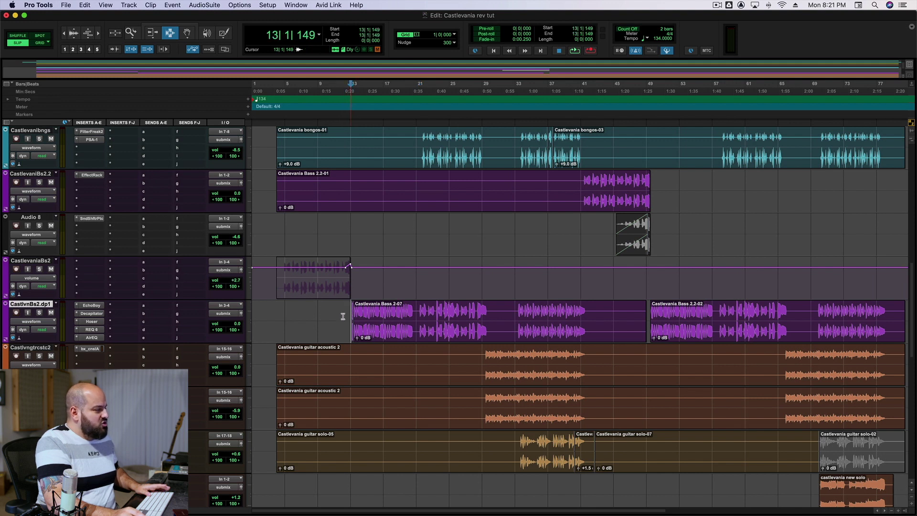
pyautogui.click(39, 312)
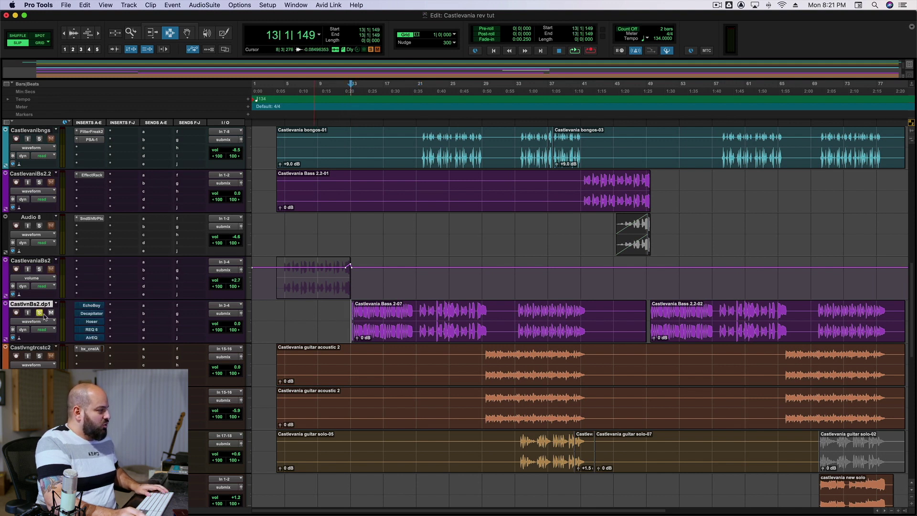
# - Audition the soloed bass track with its EchoBoy bypassed and again with it active, leaving EchoBoy active
pyautogui.click(90, 306)
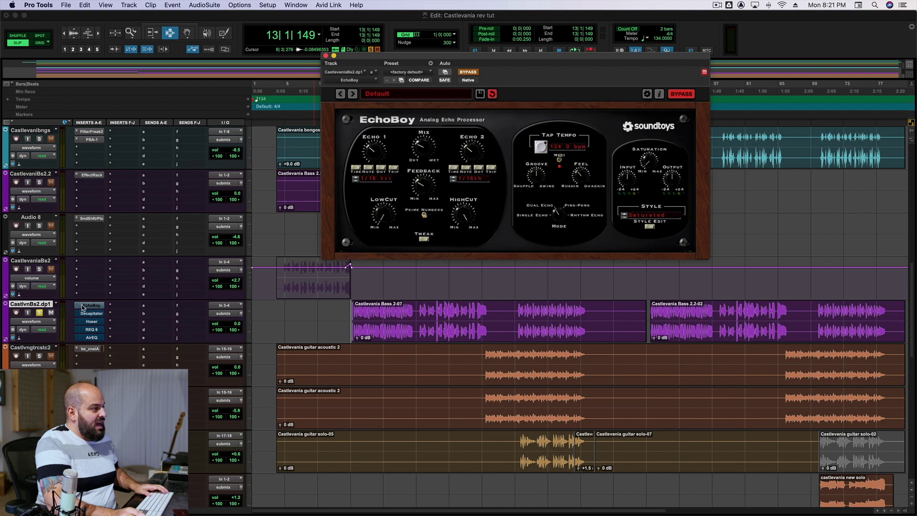
pyautogui.click(472, 71)
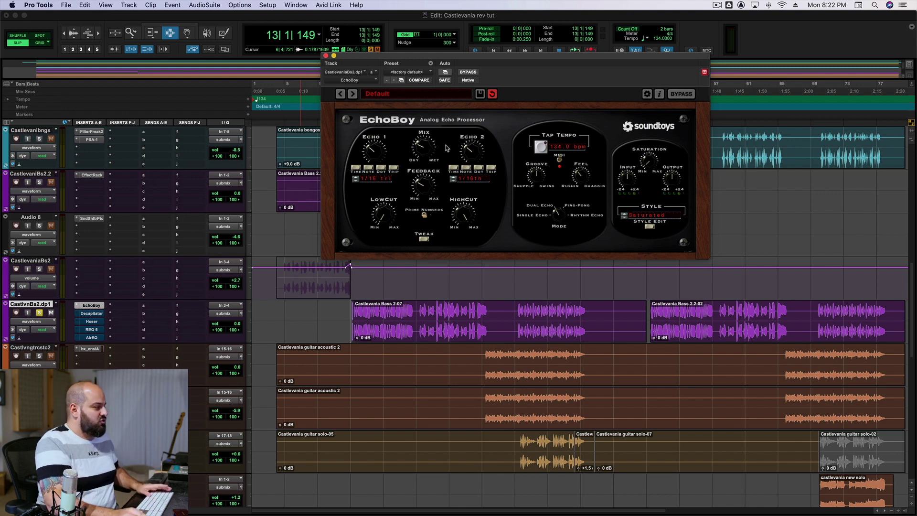
pyautogui.click(467, 72)
pyautogui.press('space')
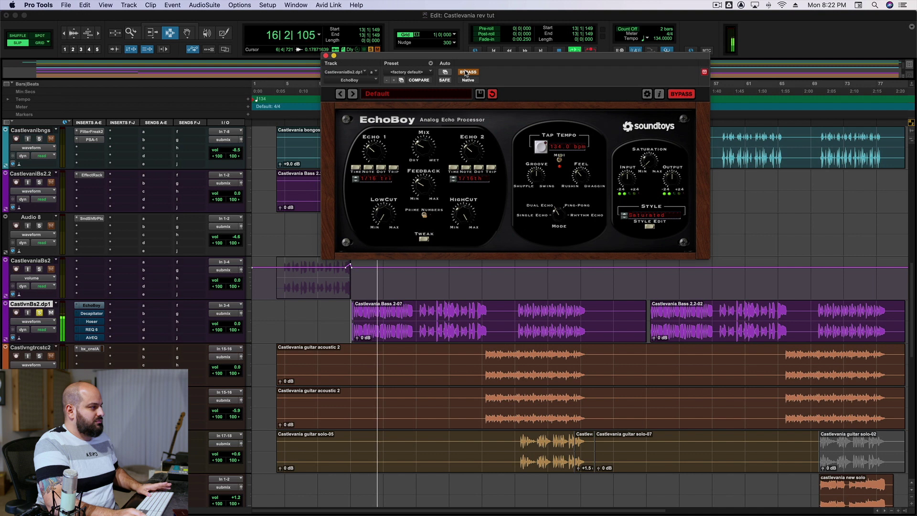
pyautogui.press('space')
pyautogui.click(466, 72)
pyautogui.press('space')
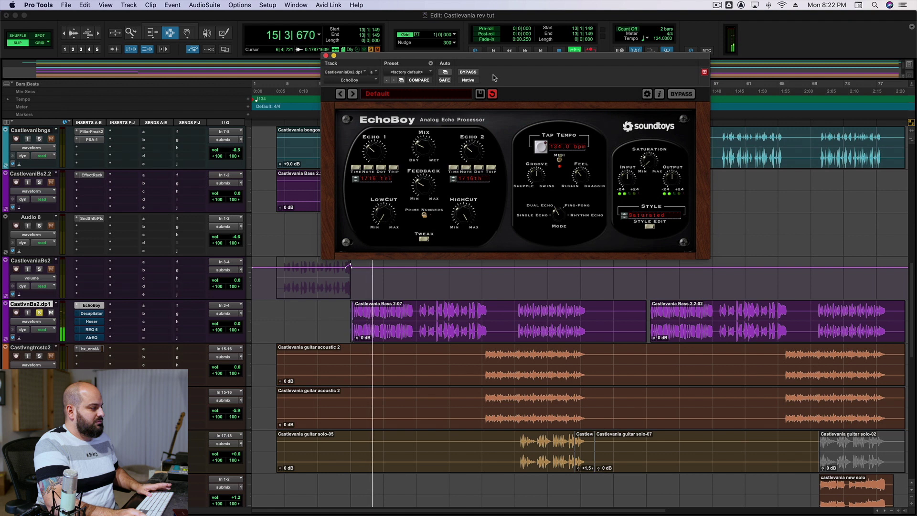
pyautogui.press('space')
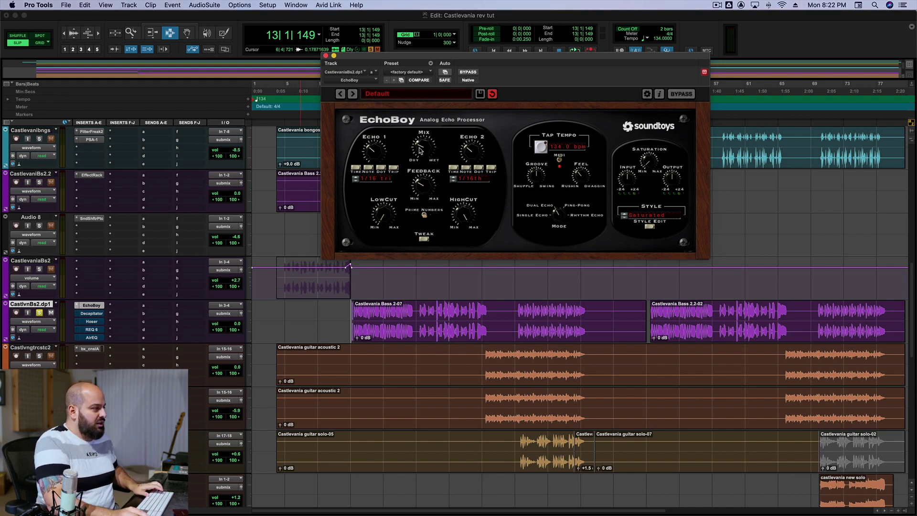
# - Audition the bass EchoBoy with its Mix raised to 82%, return the Mix to 28%, and close the plug-in
pyautogui.moveTo(423, 150)
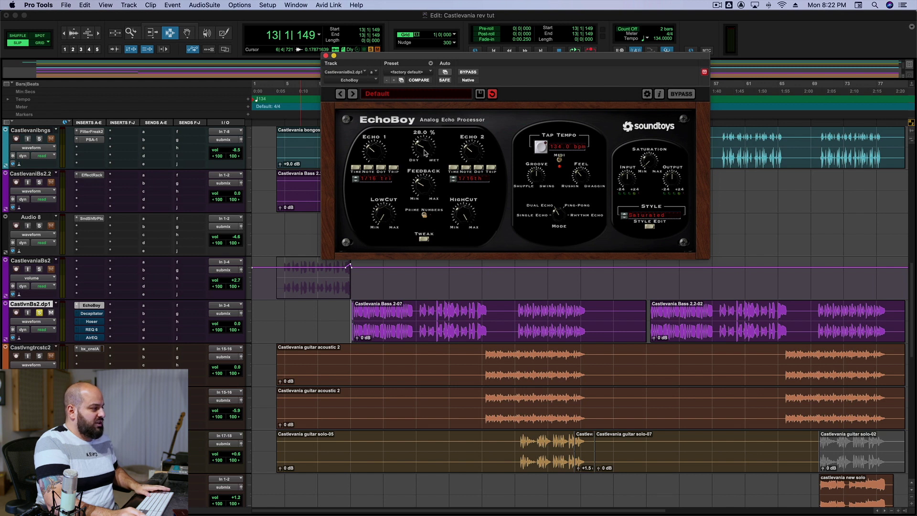
pyautogui.press('space')
pyautogui.moveTo(424, 152); pyautogui.dragTo(430, 110)
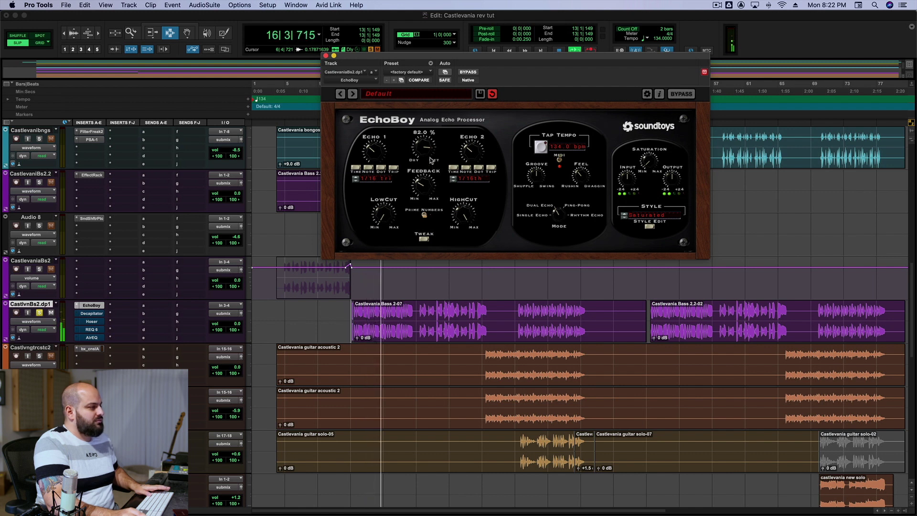
pyautogui.press('space')
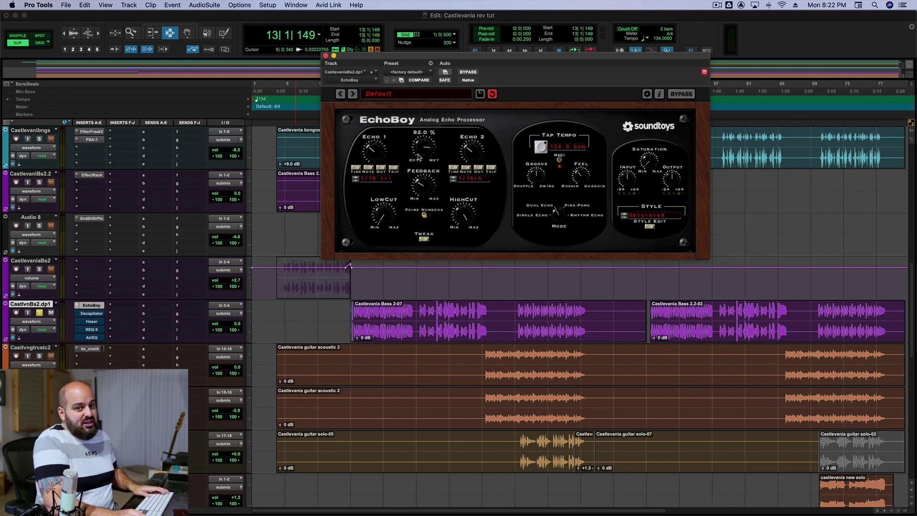
pyautogui.moveTo(418, 155); pyautogui.dragTo(412, 185)
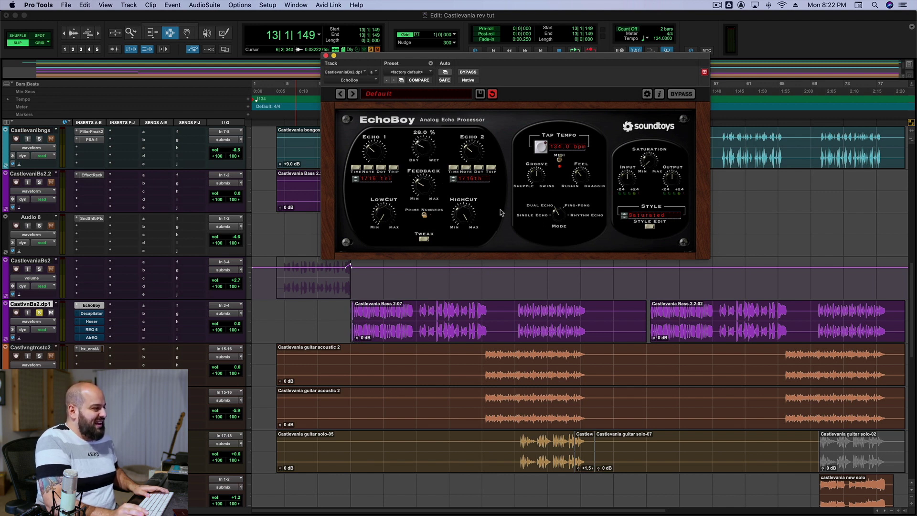
pyautogui.click(327, 56)
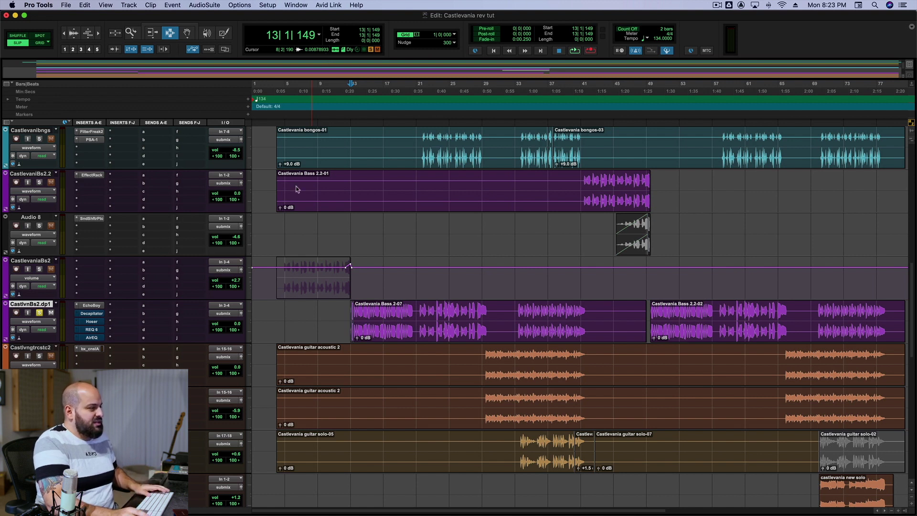
# - Re-enable the Decapitator on the bass track, audition it from 13|1|149, and close the plug-in
pyautogui.click(92, 314)
pyautogui.click(471, 72)
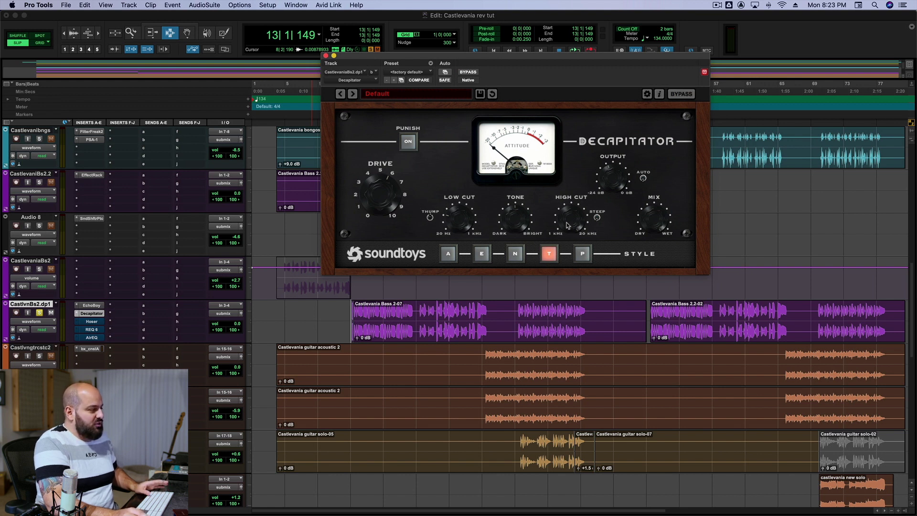
pyautogui.press('space')
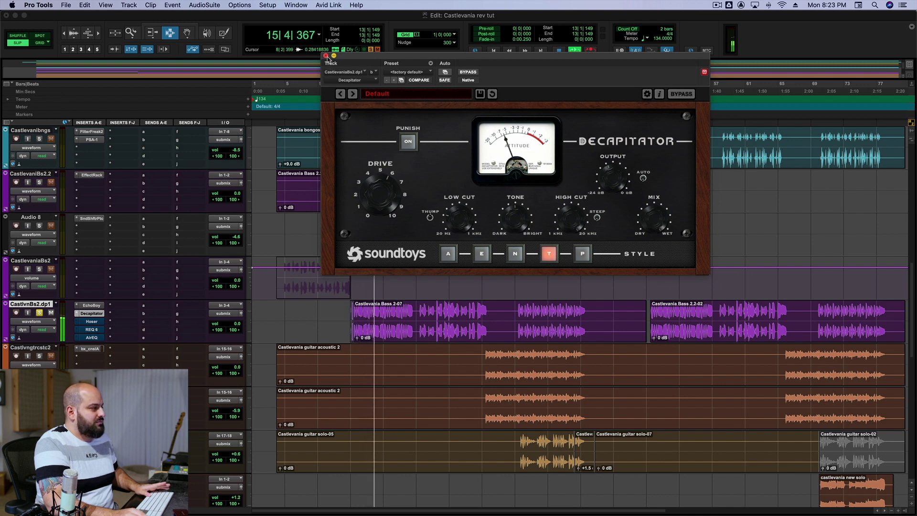
pyautogui.press('space')
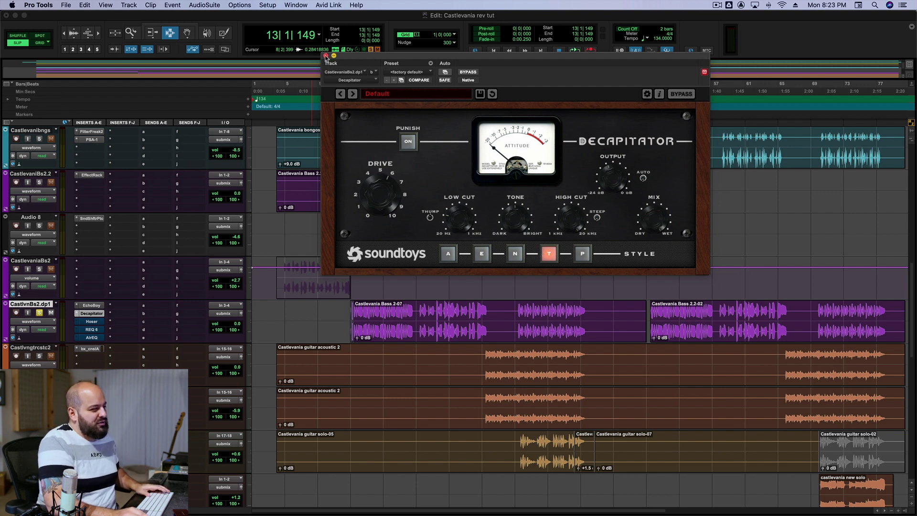
pyautogui.click(326, 56)
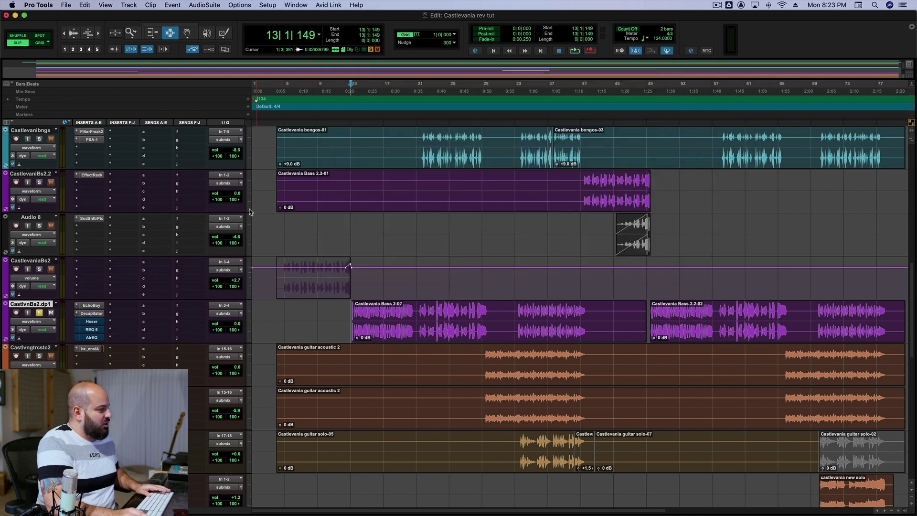
# - Re-enable the bass track's Hoser, REQ 6 and AirEQ inserts, and audition the full insert chain
pyautogui.click(91, 322)
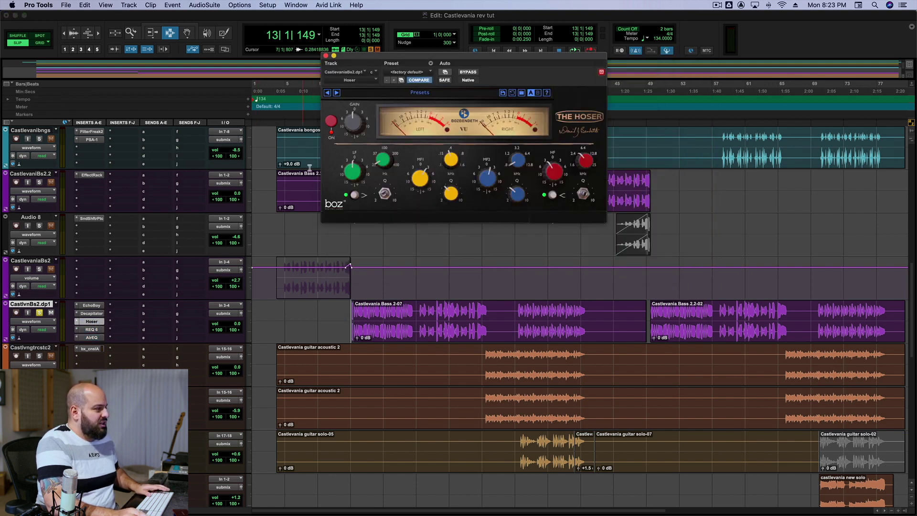
pyautogui.click(326, 56)
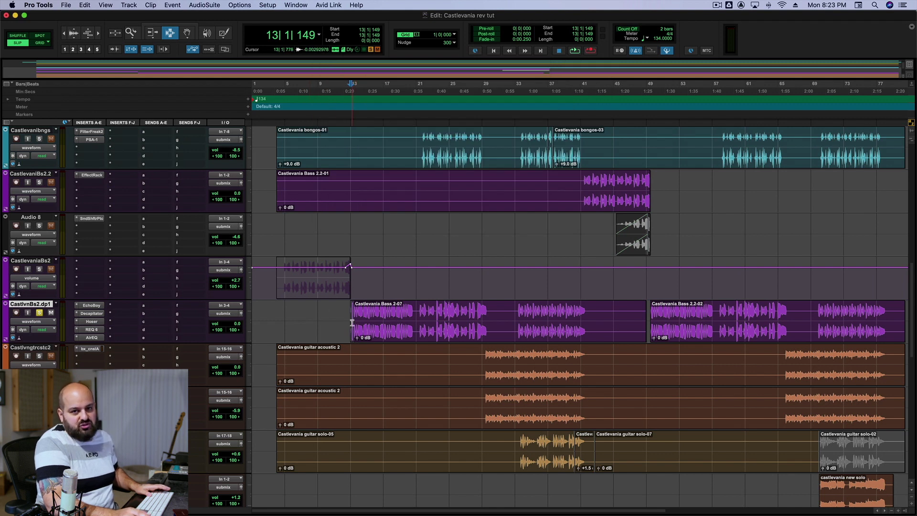
pyautogui.press('space')
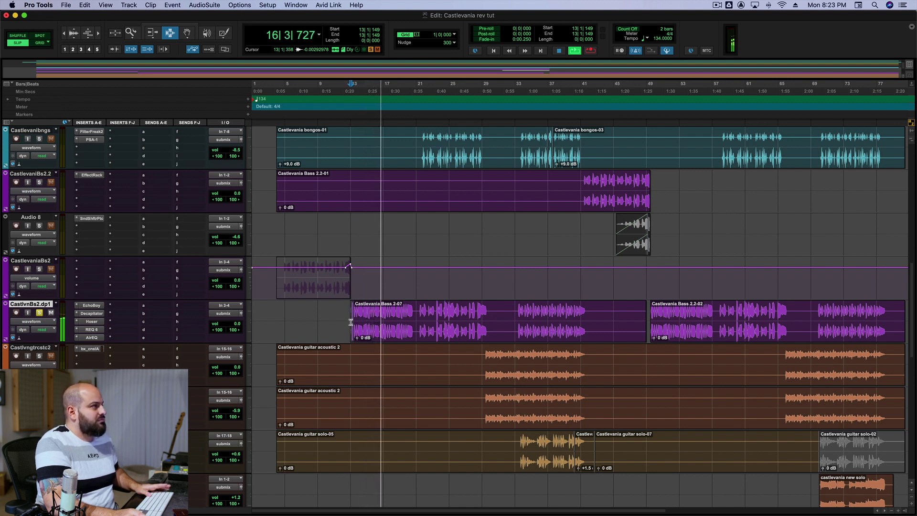
pyautogui.press('space')
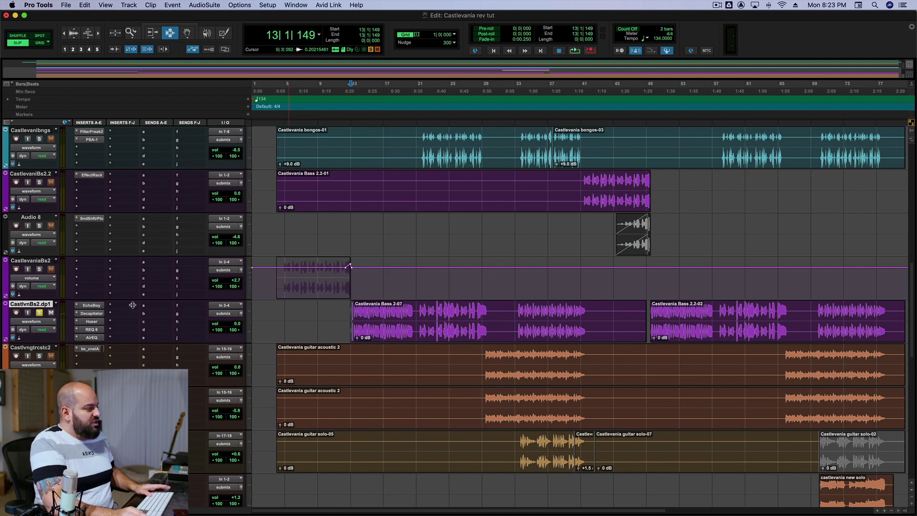
# - Compare the full bass chain with EchoBoy bypassed and active, and unsolo the track with EchoBoy left active
pyautogui.click(95, 305)
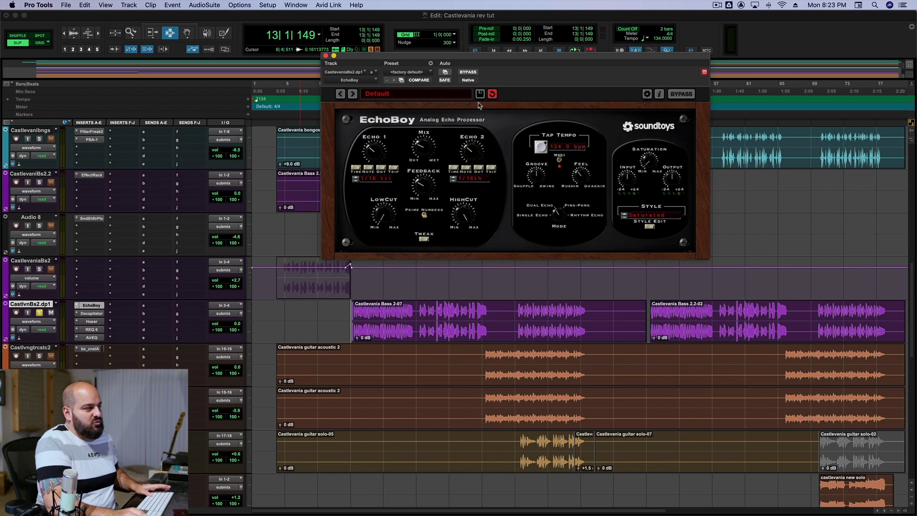
pyautogui.click(475, 72)
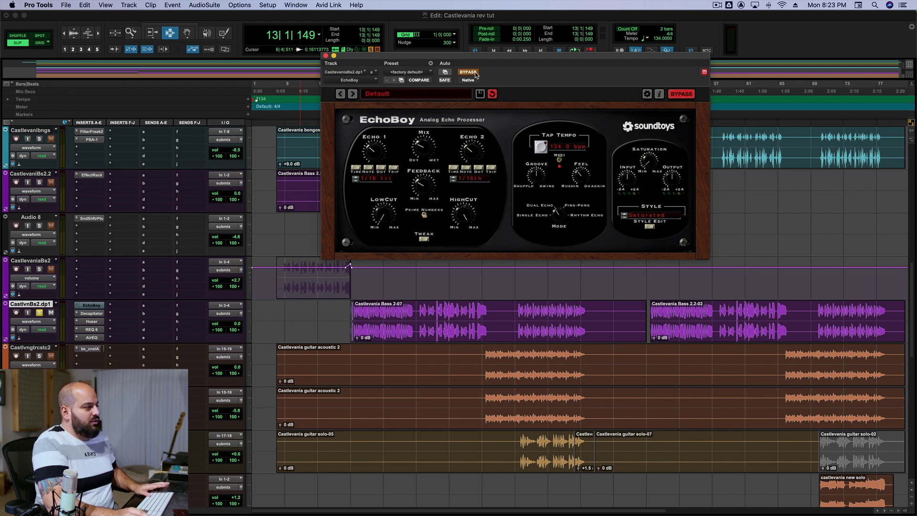
pyautogui.press('space')
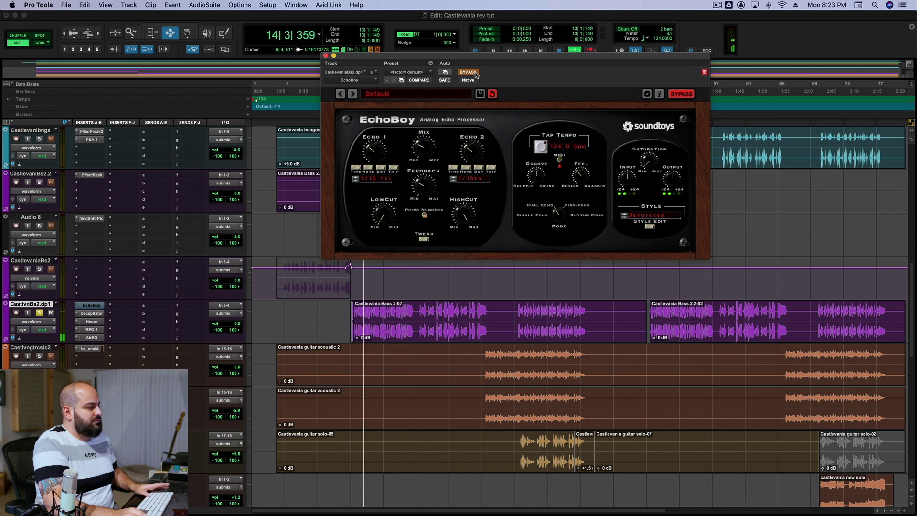
pyautogui.press('space')
pyautogui.click(475, 73)
pyautogui.press('space')
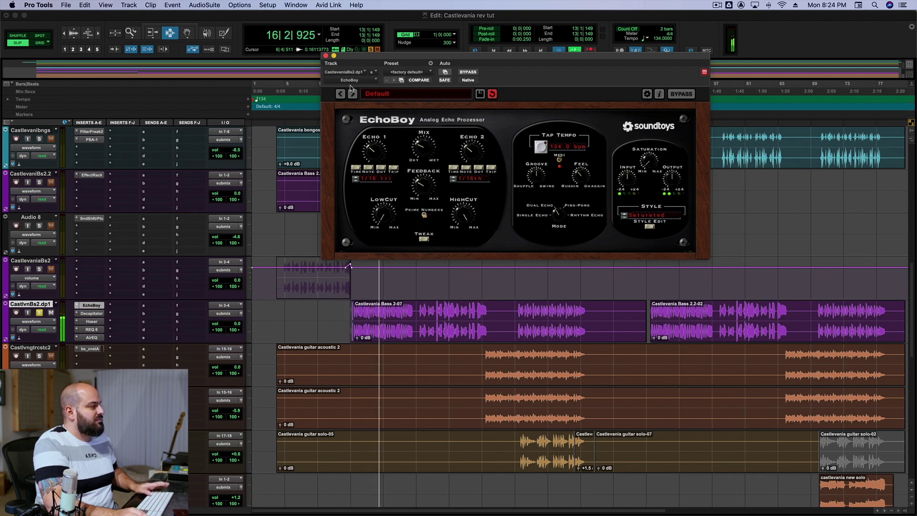
pyautogui.press('space')
pyautogui.click(325, 56)
pyautogui.click(39, 313)
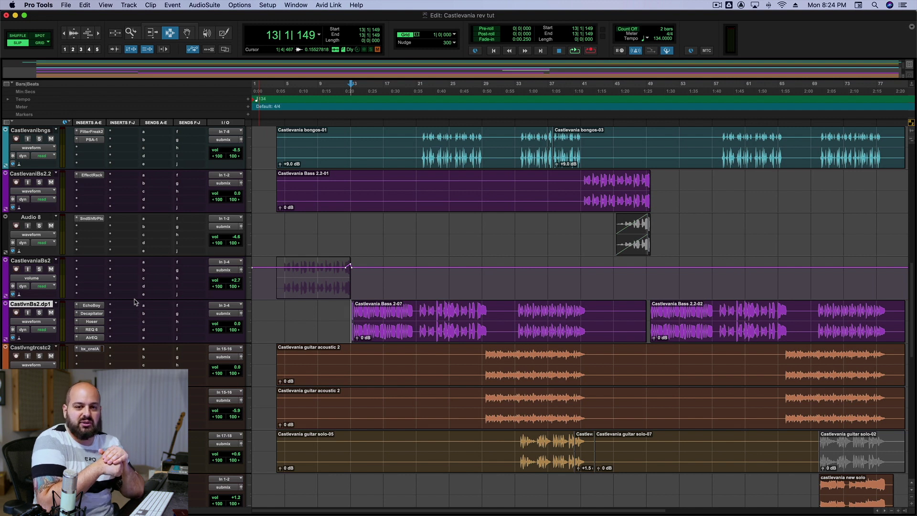
# - Place the playback start at 29|2|085 on the second acoustic guitar track and solo only the first acoustic guitar track
pyautogui.scroll(-5, 434, 334)
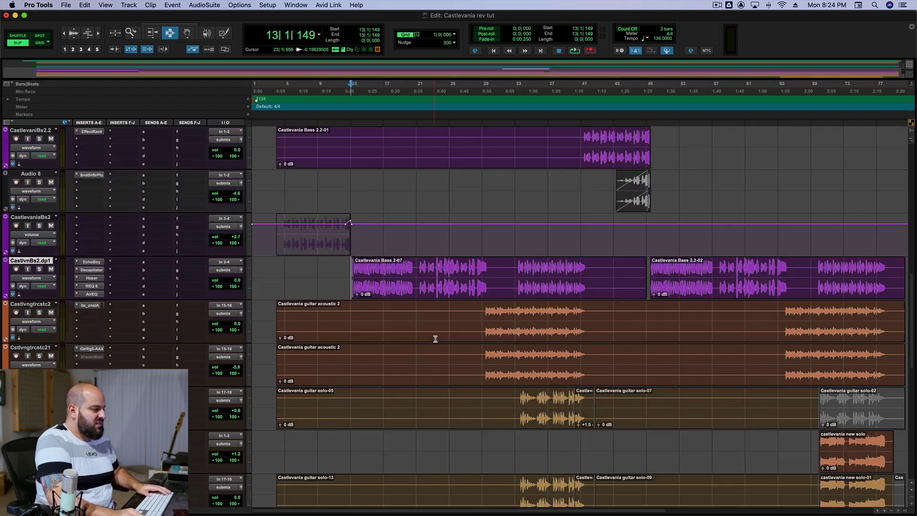
pyautogui.scroll(1, 500, 199)
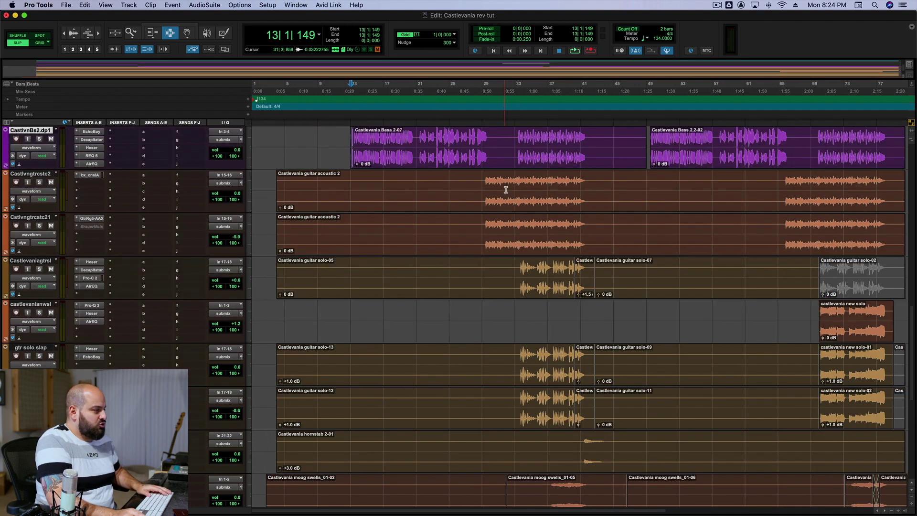
pyautogui.click(485, 223)
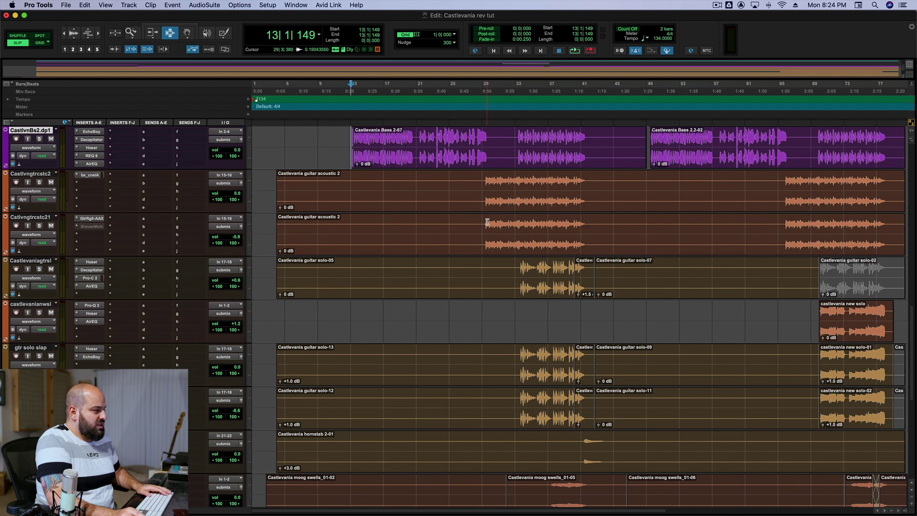
pyautogui.click(39, 182)
pyautogui.click(39, 226)
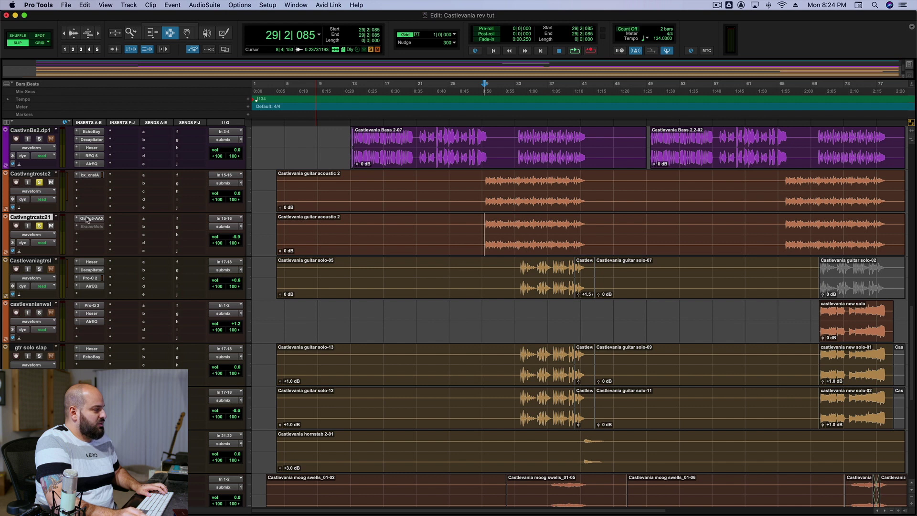
pyautogui.click(40, 226)
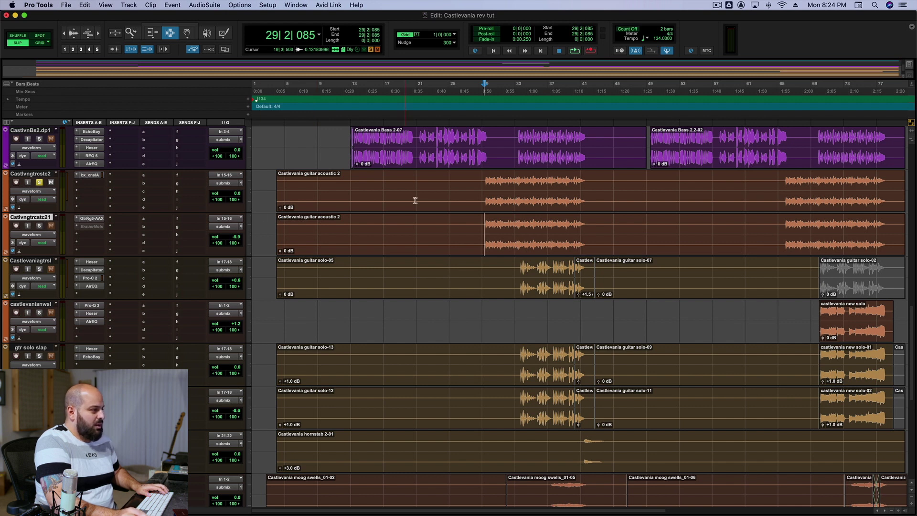
# - Audition the soloed acoustic guitar from 29|3|380, and reset the playback start to 29|2|503 where its part begins
pyautogui.click(487, 196)
pyautogui.press('space')
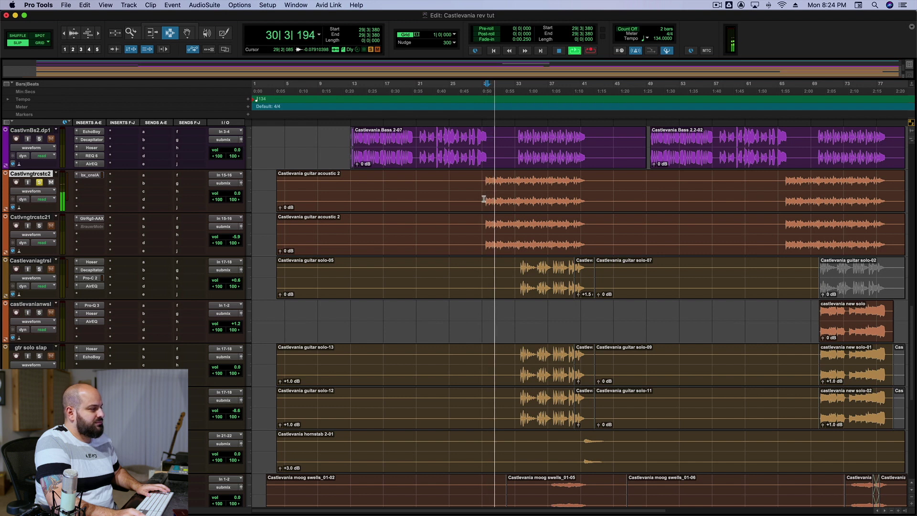
pyautogui.click(484, 197)
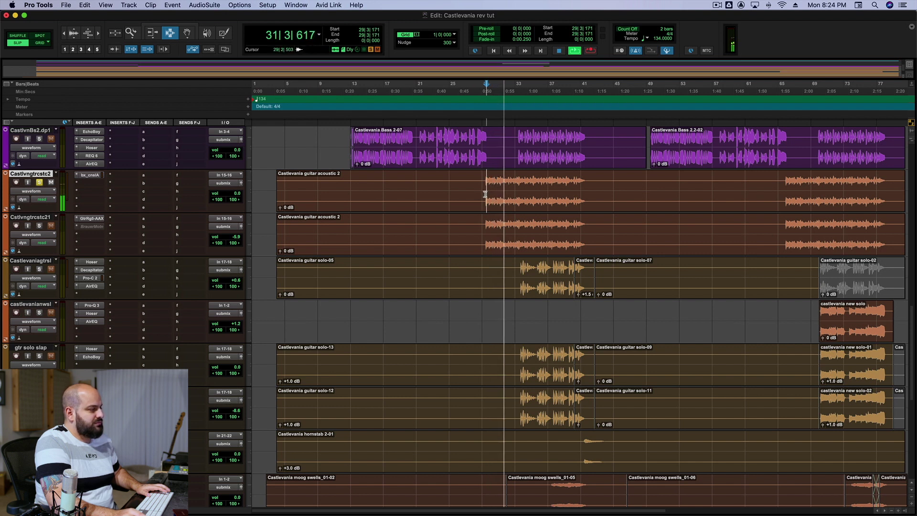
pyautogui.click(486, 195)
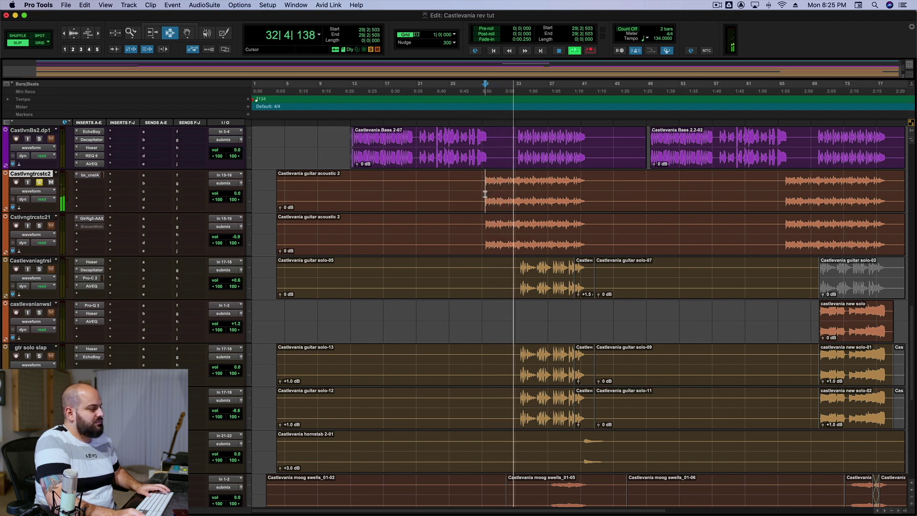
pyautogui.press('space')
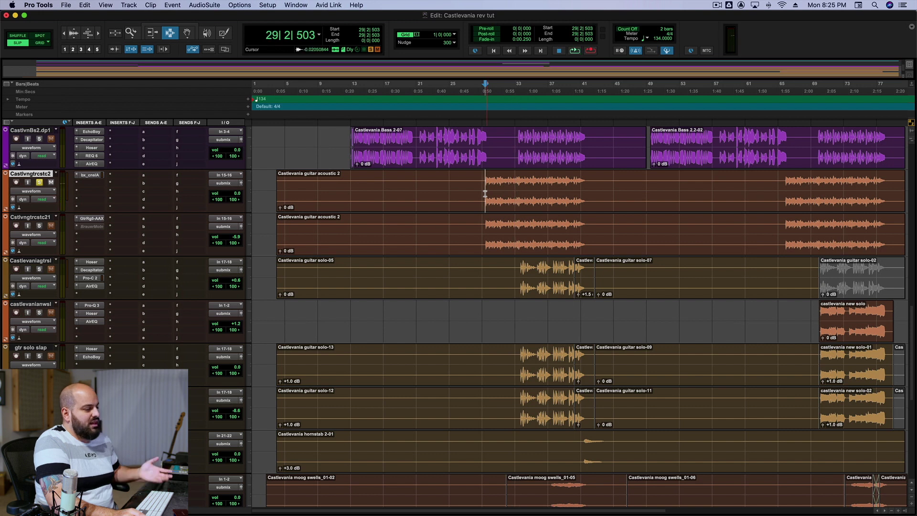
# - Solo the second acoustic guitar track, inspect its Guitar Rig 5 effects rack during an audition, and close the plug-in
pyautogui.click(40, 226)
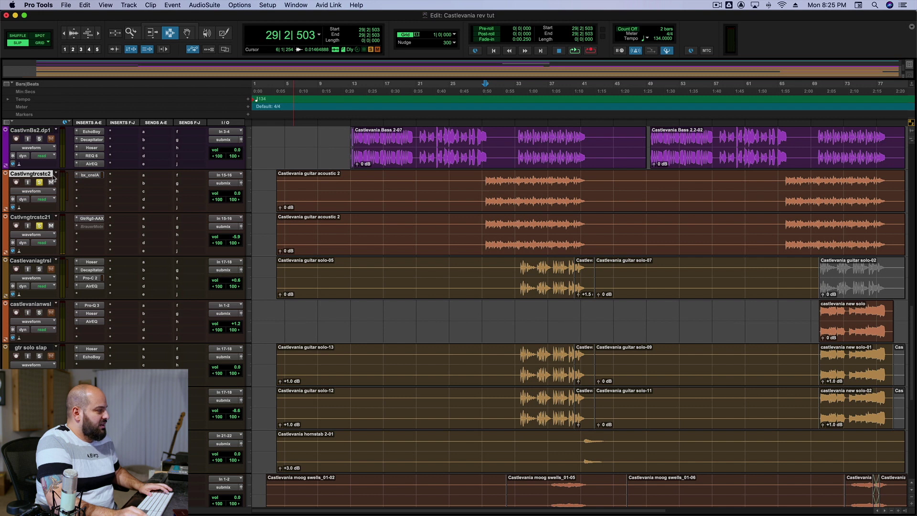
pyautogui.click(96, 219)
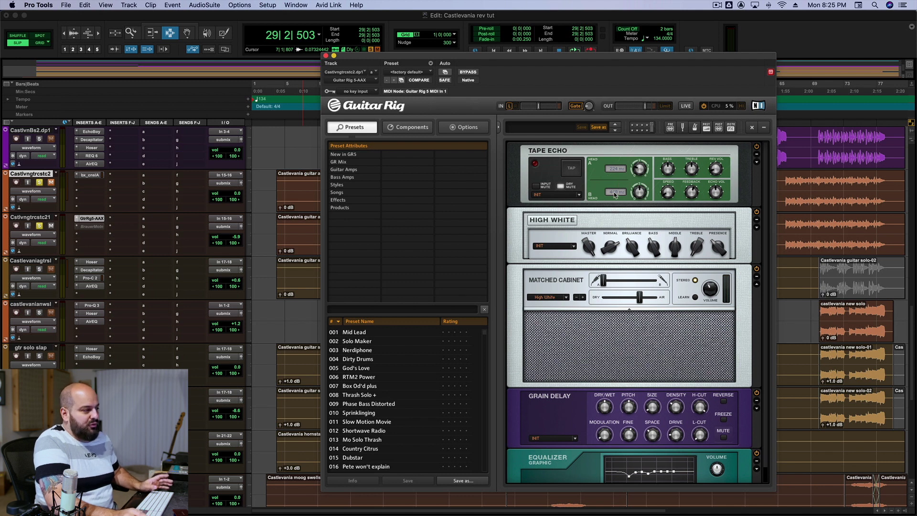
pyautogui.scroll(-1, 628, 278)
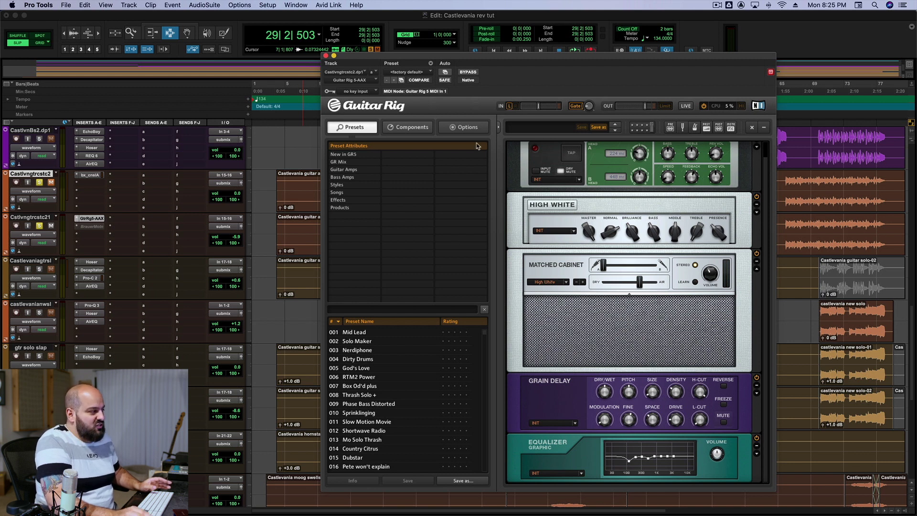
pyautogui.press('space')
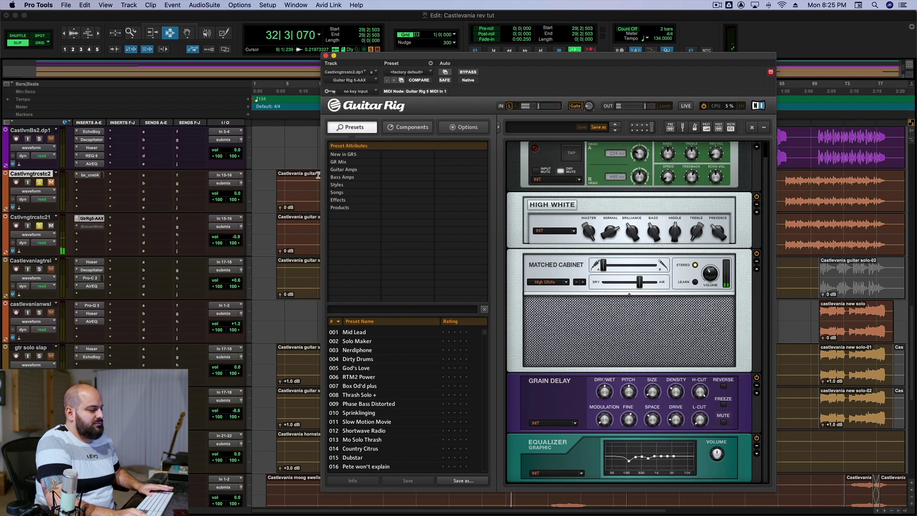
pyautogui.press('space')
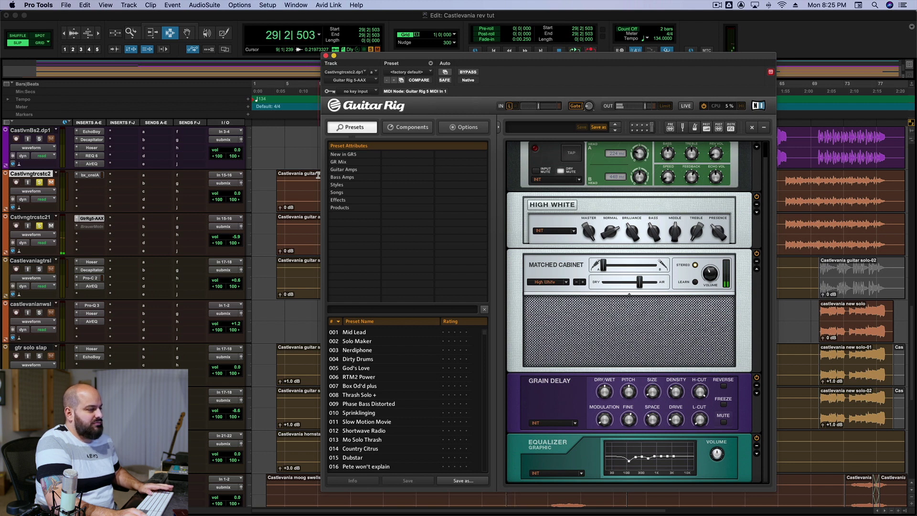
pyautogui.click(326, 55)
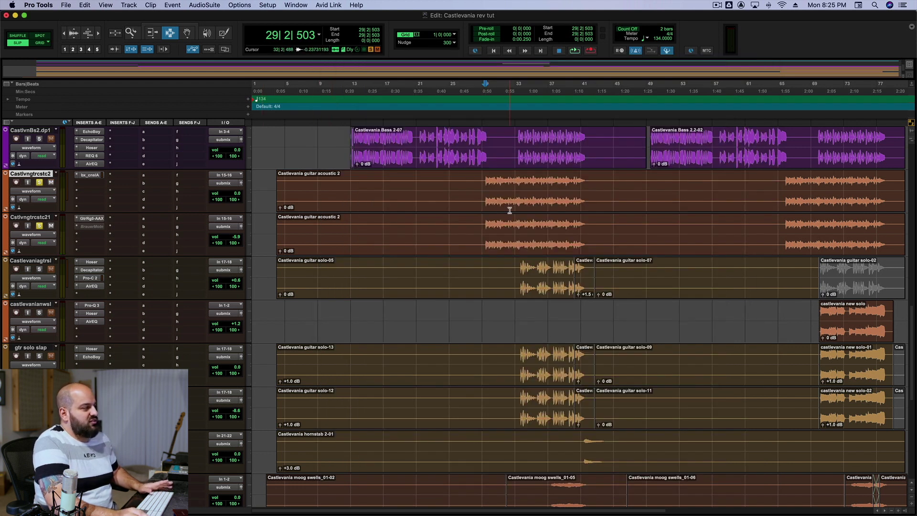
# - Audition both acoustic guitar tracks together from 29|2|503, and unsolo them
pyautogui.press('space')
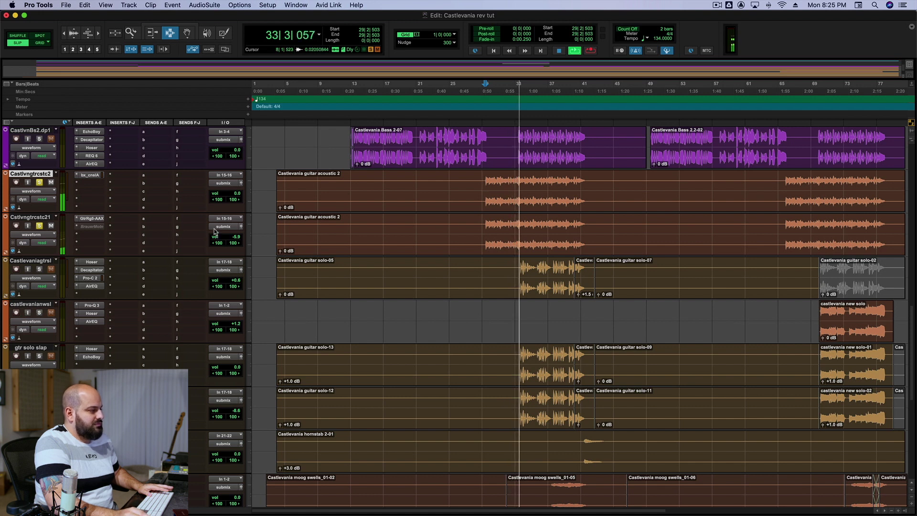
pyautogui.press('space')
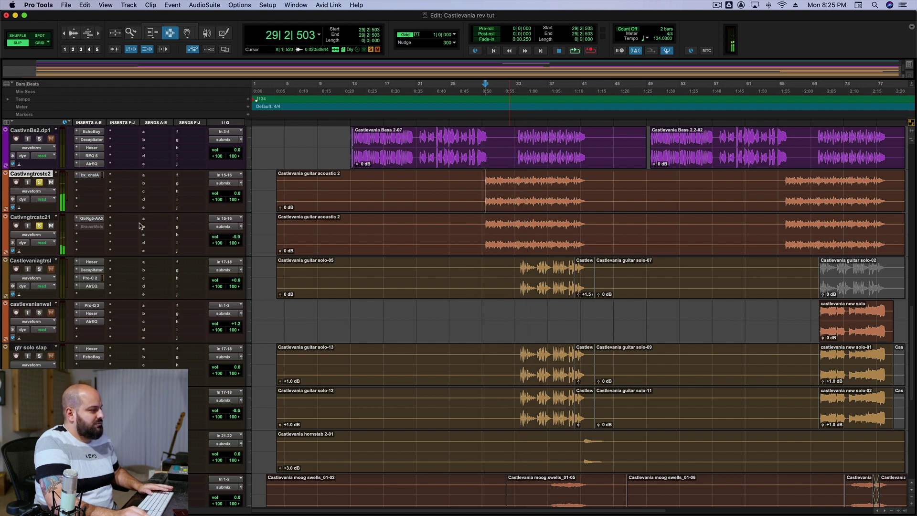
pyautogui.click(40, 225)
pyautogui.click(39, 182)
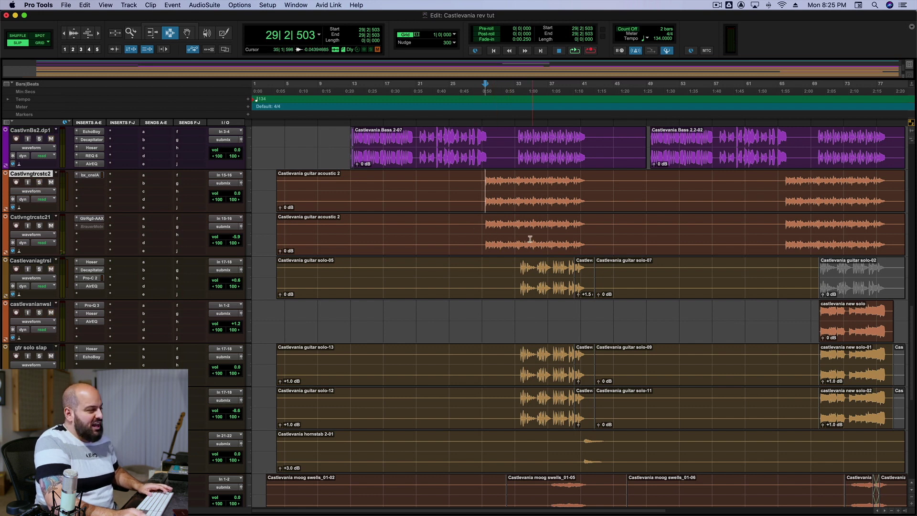
# - Solo the four guitar solo tracks, including the slap and trippy ones, audition them from 33|3|708, and unsolo them
pyautogui.click(521, 276)
pyautogui.scroll(-1, 521, 275)
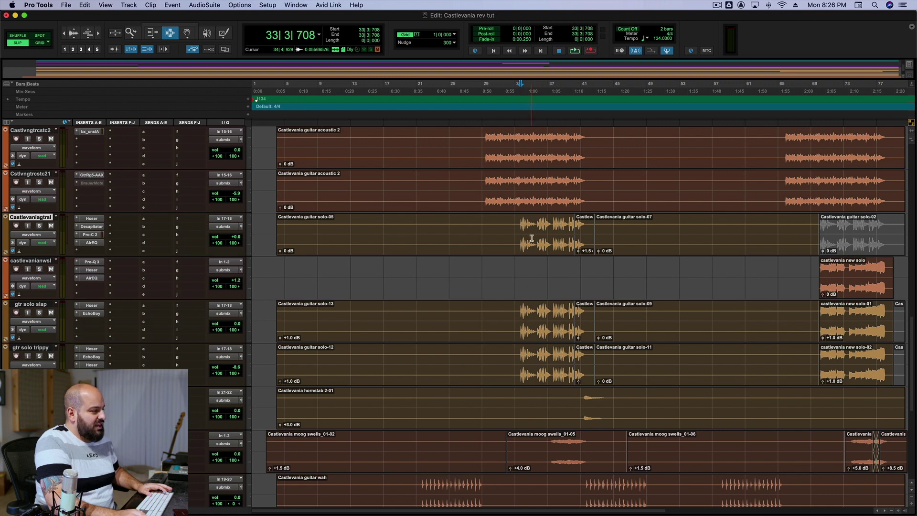
pyautogui.keyDown('shift'); pyautogui.click(39, 347); pyautogui.keyUp('shift')
pyautogui.keyDown('alt'); pyautogui.keyDown('shift'); pyautogui.click(39, 312); pyautogui.keyUp('shift'); pyautogui.keyUp('alt')
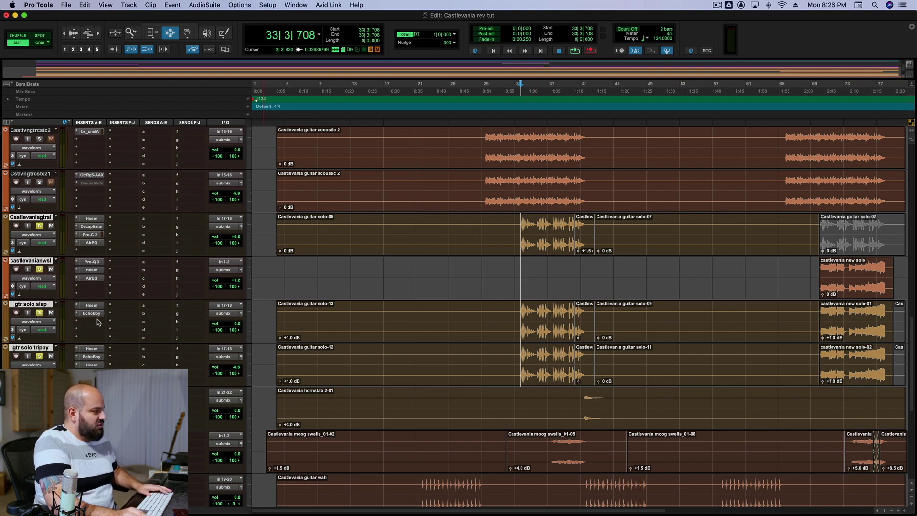
pyautogui.press('space')
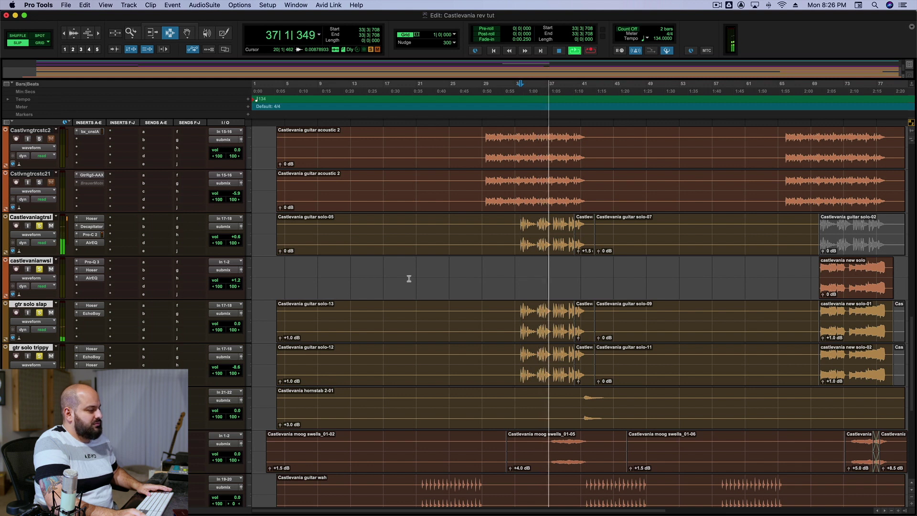
pyautogui.press('space')
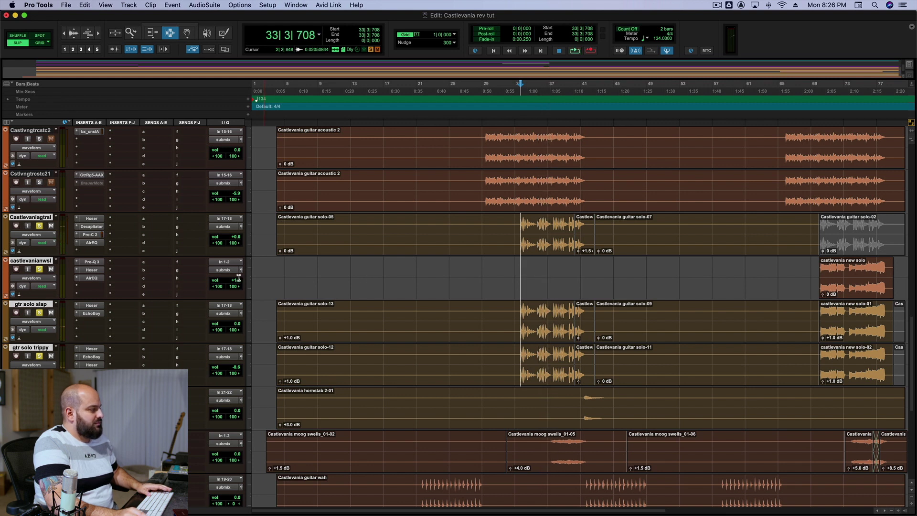
pyautogui.click(40, 271)
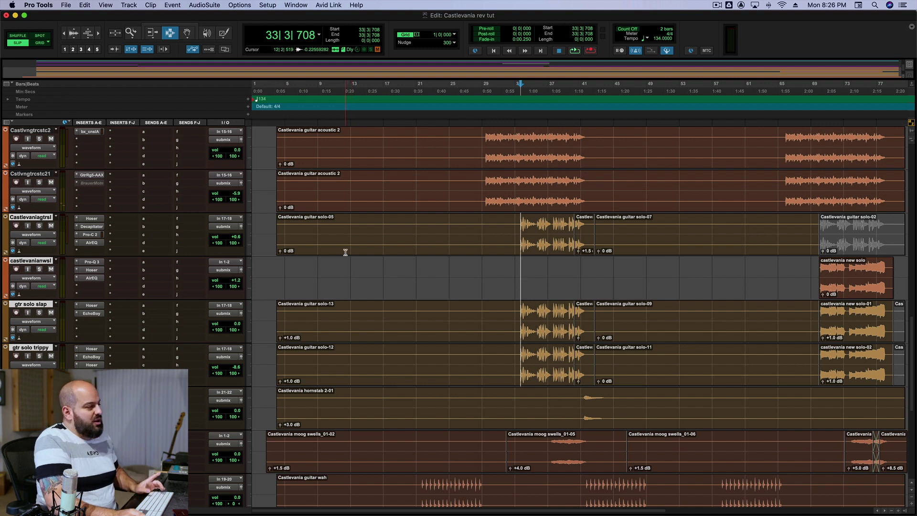
# - Set the playback start at 4|4|033 on the synth track and play the full mix past bar 16
pyautogui.scroll(6, 342, 244)
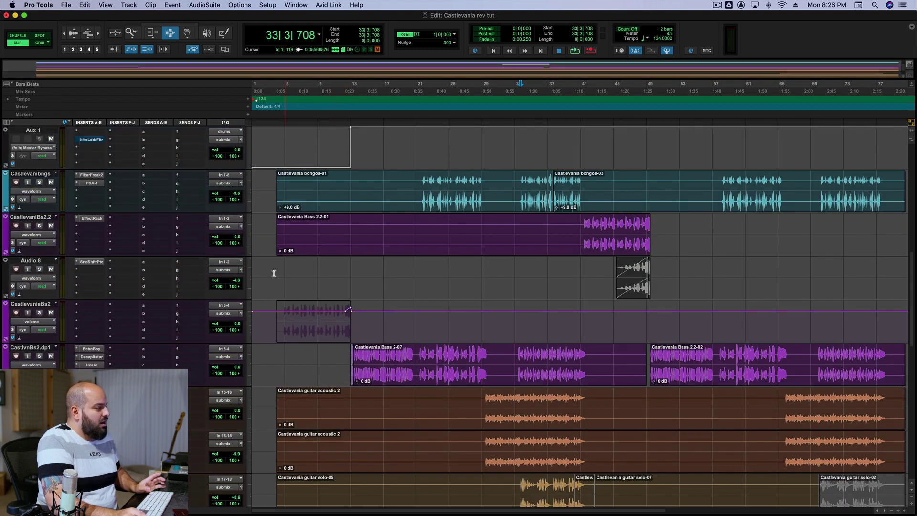
pyautogui.click(283, 275)
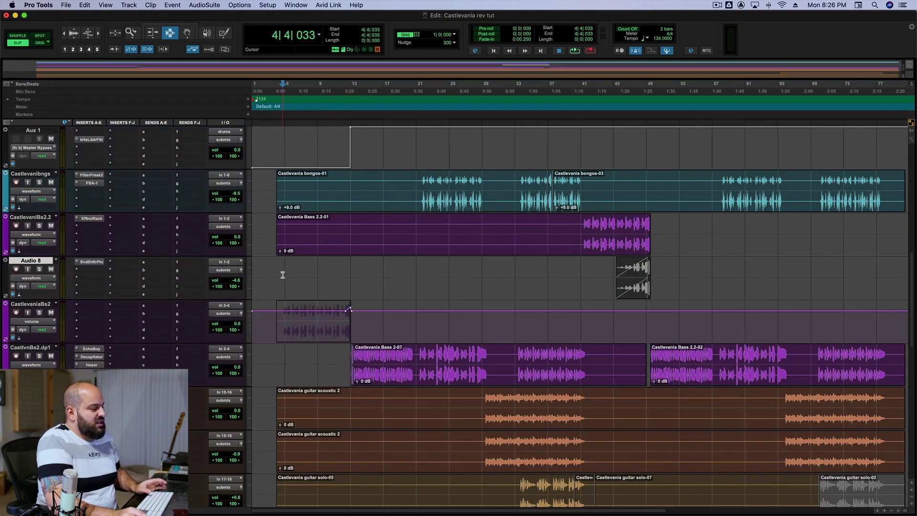
pyautogui.scroll(-15, 283, 287)
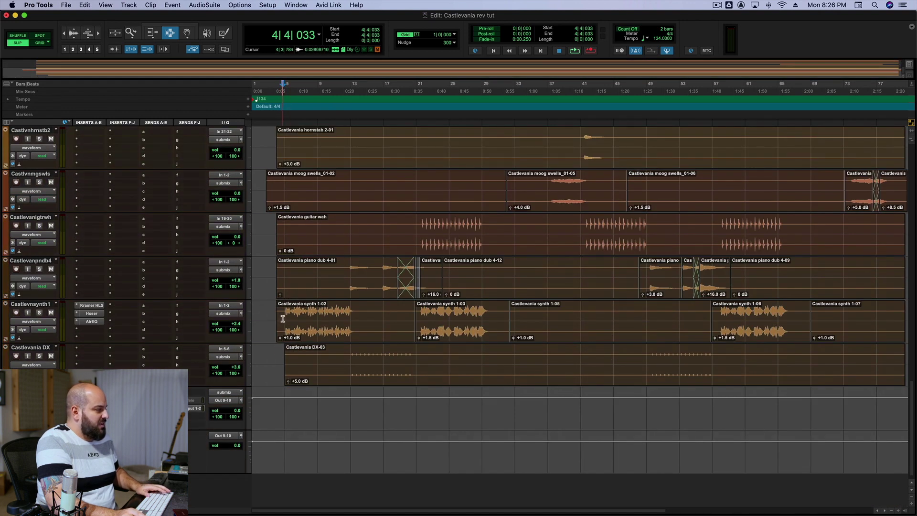
pyautogui.click(283, 319)
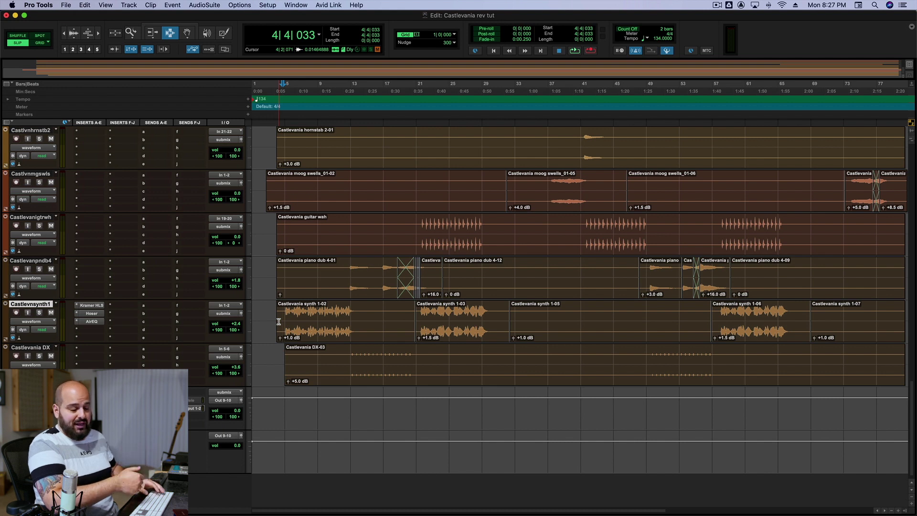
pyautogui.press('space')
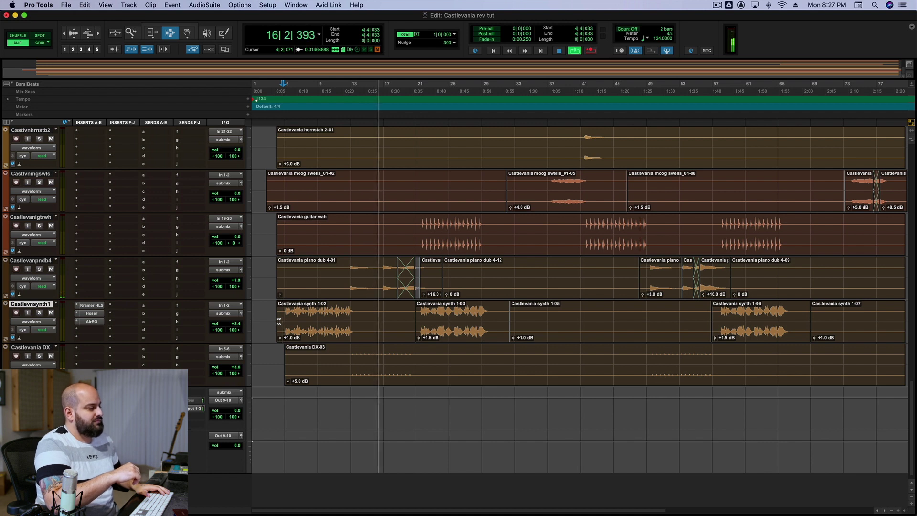
pyautogui.press('space')
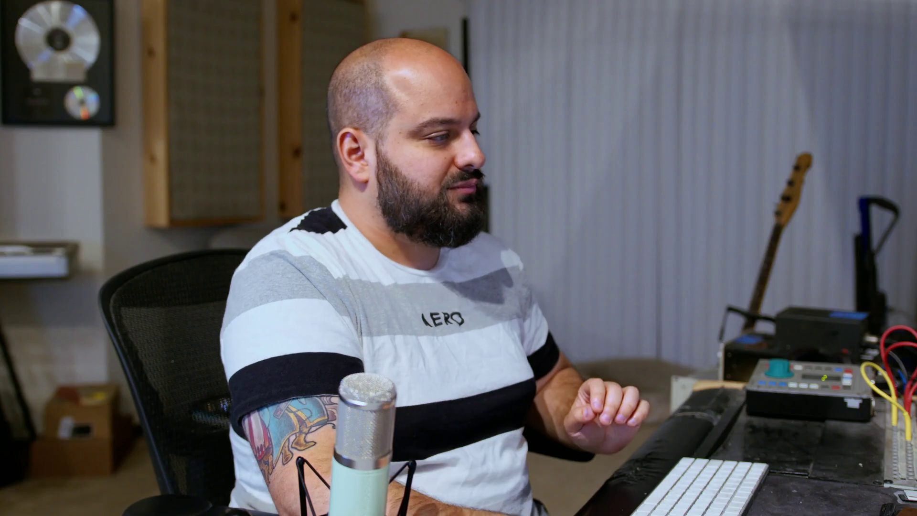